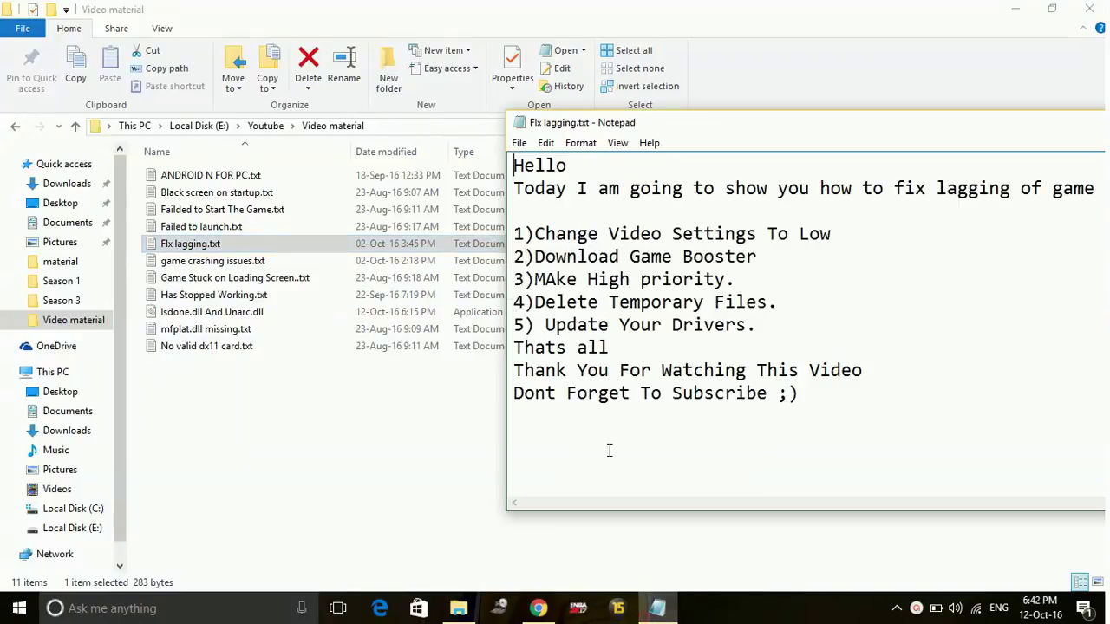
# Maximize the note, replace the game name Mafia 3 with "MOto Racer 4 ." and add a blank line below it
pyautogui.doubleClick(582, 123)
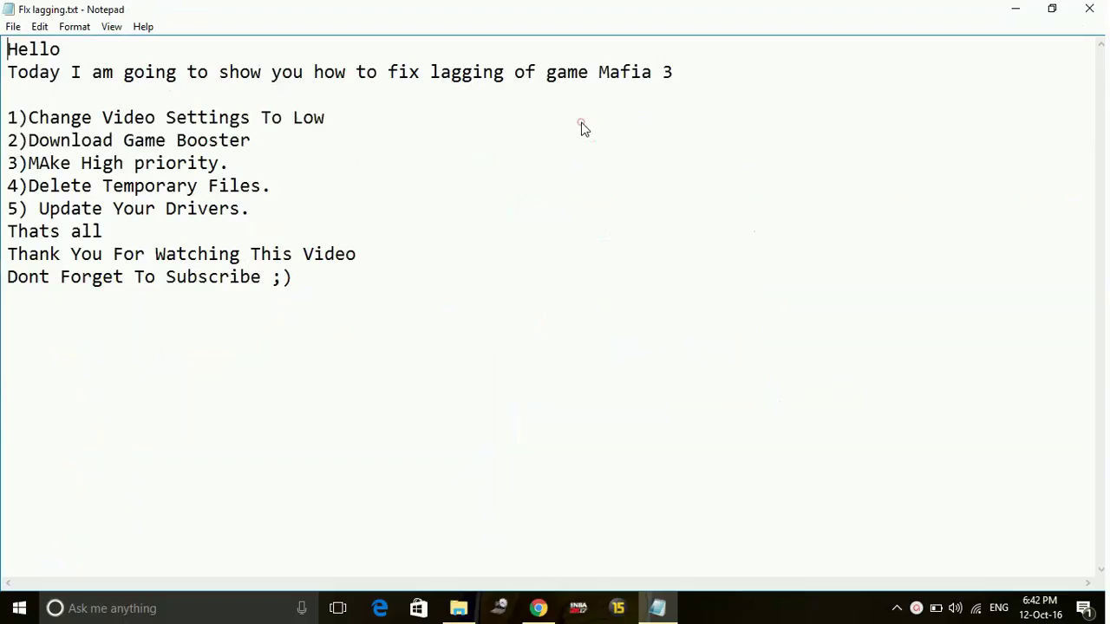
pyautogui.click(582, 123)
pyautogui.moveTo(597, 72); pyautogui.dragTo(847, 69)
pyautogui.press('BackSpace')
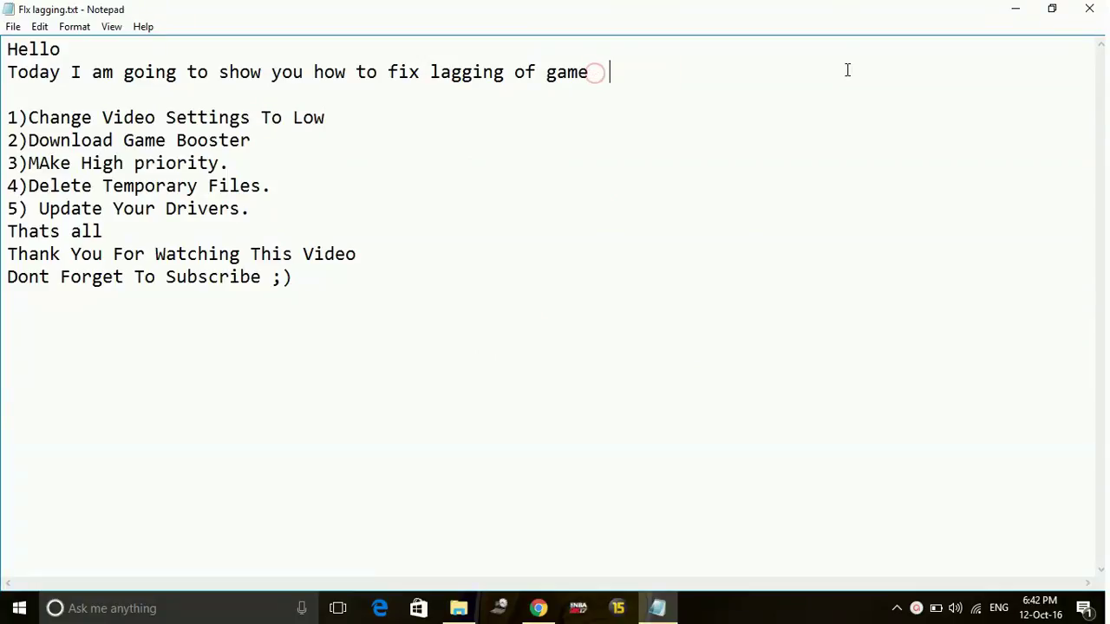
pyautogui.write('MOto Racer ')
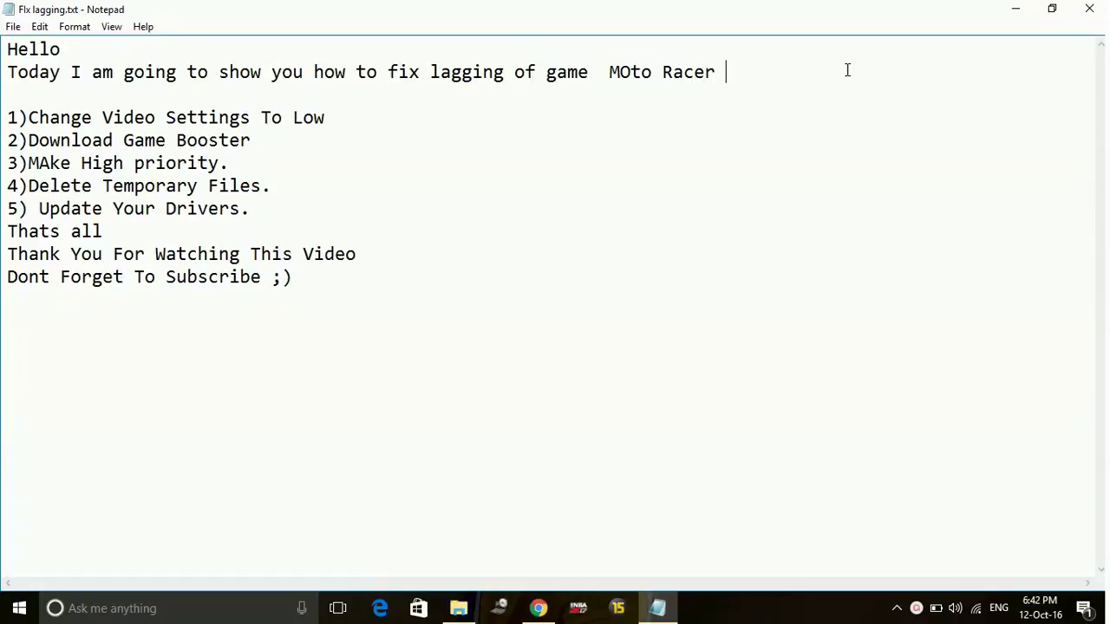
pyautogui.write('4 .')
pyautogui.press('Return')
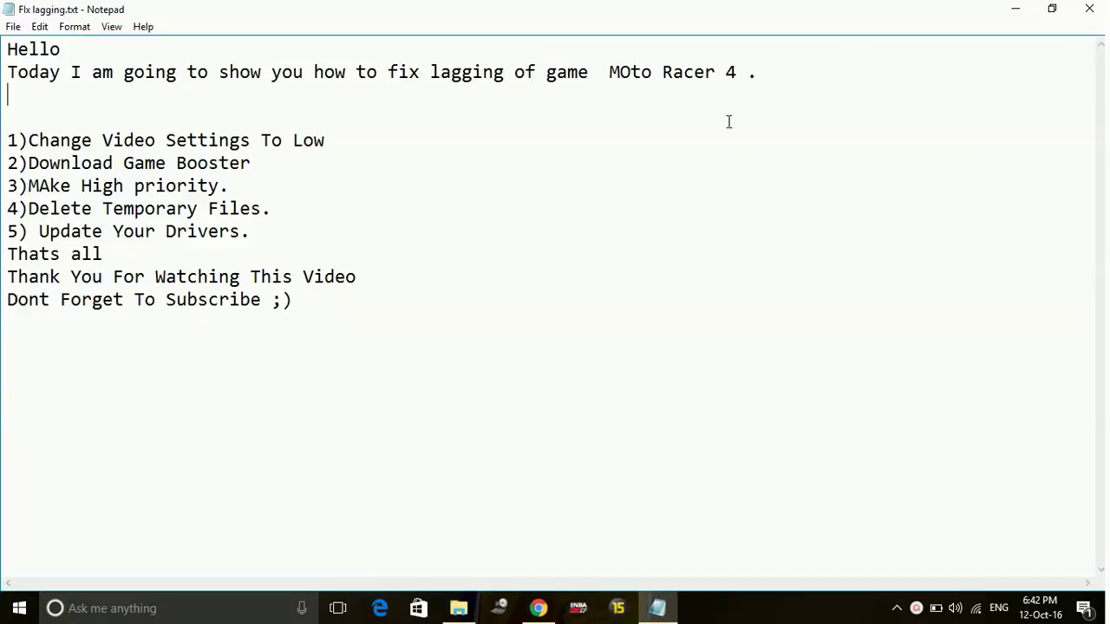
pyautogui.moveTo(324, 141); pyautogui.dragTo(4, 144)
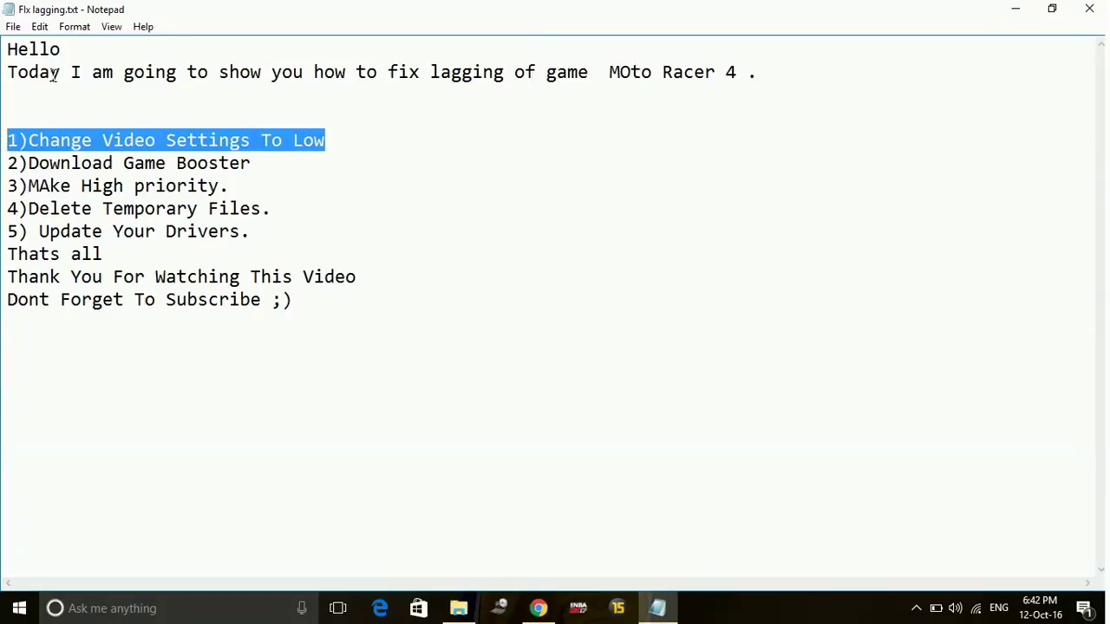
pyautogui.moveTo(12, 162); pyautogui.dragTo(292, 154)
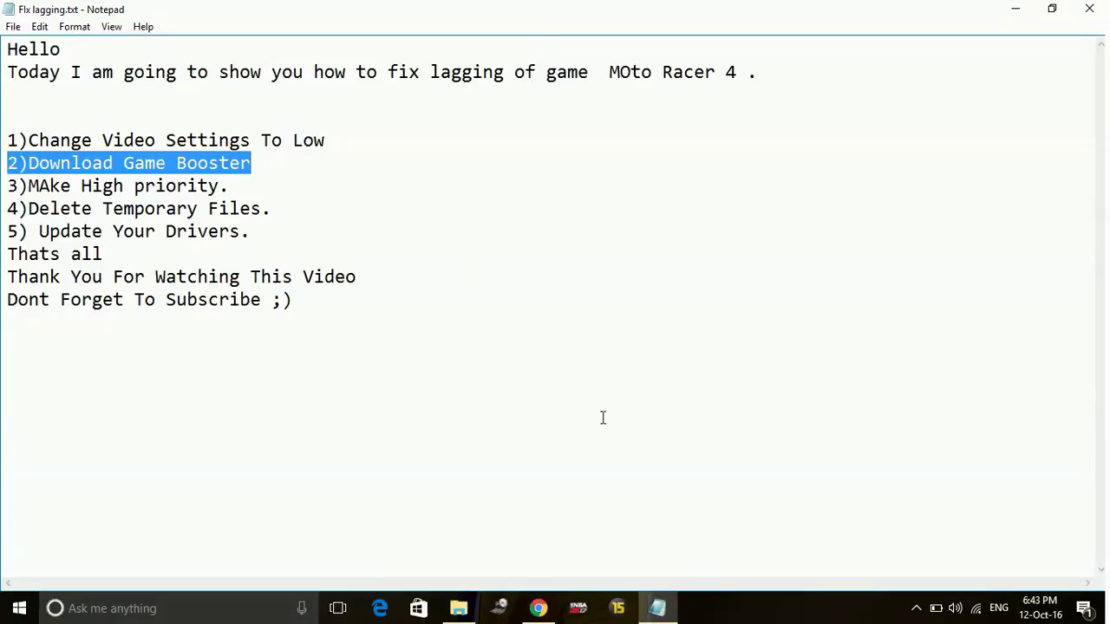
pyautogui.click(538, 607)
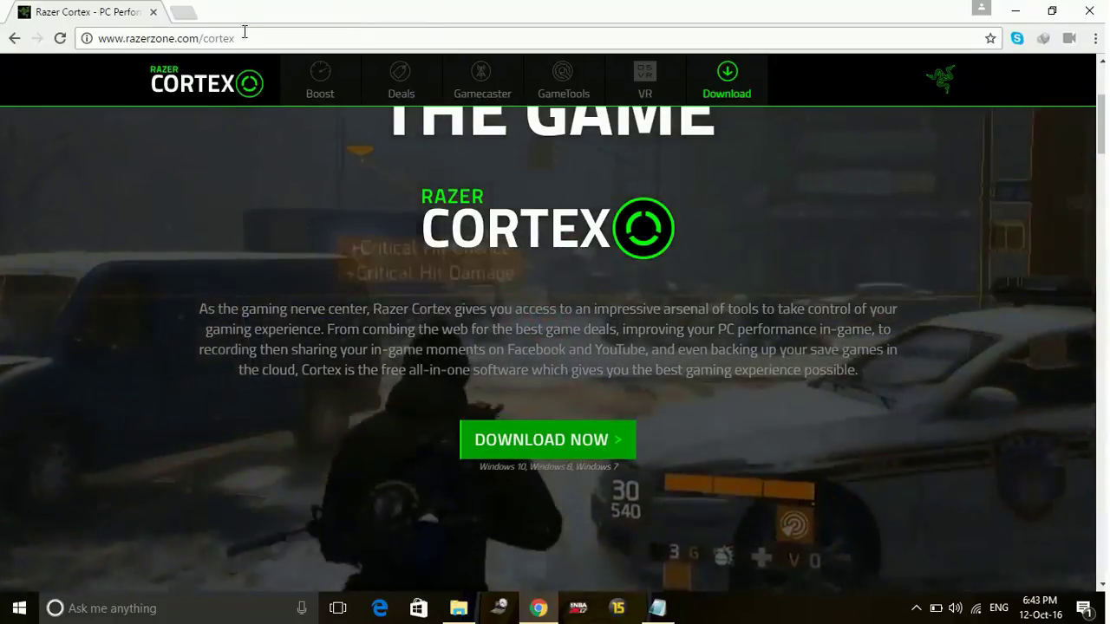
pyautogui.click(250, 34)
pyautogui.moveTo(251, 35); pyautogui.dragTo(64, 69)
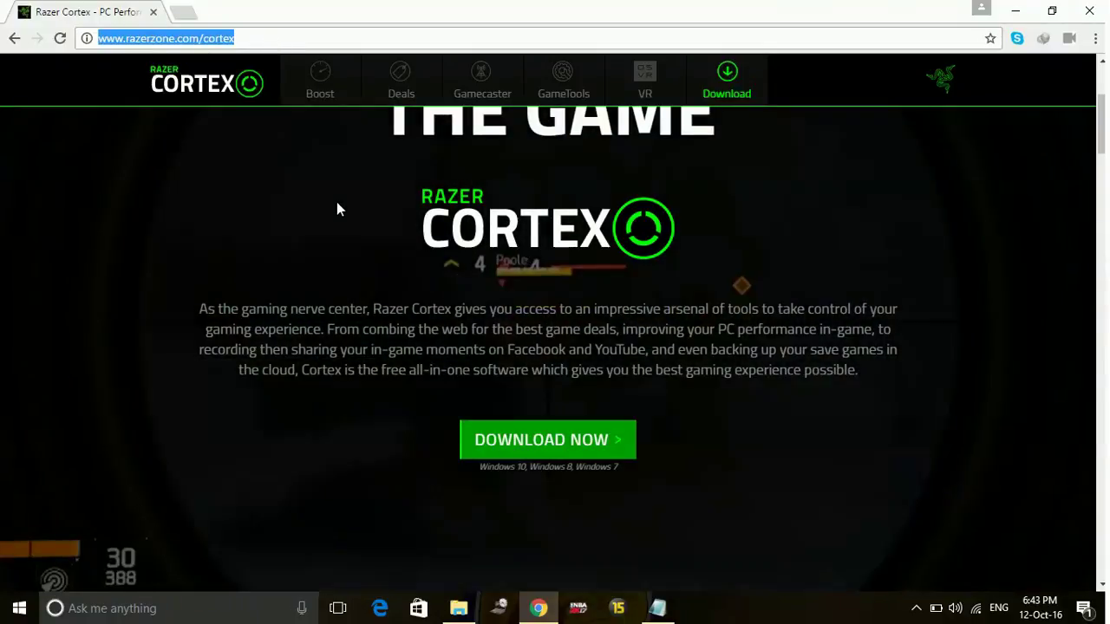
pyautogui.scroll(-3, 336, 202)
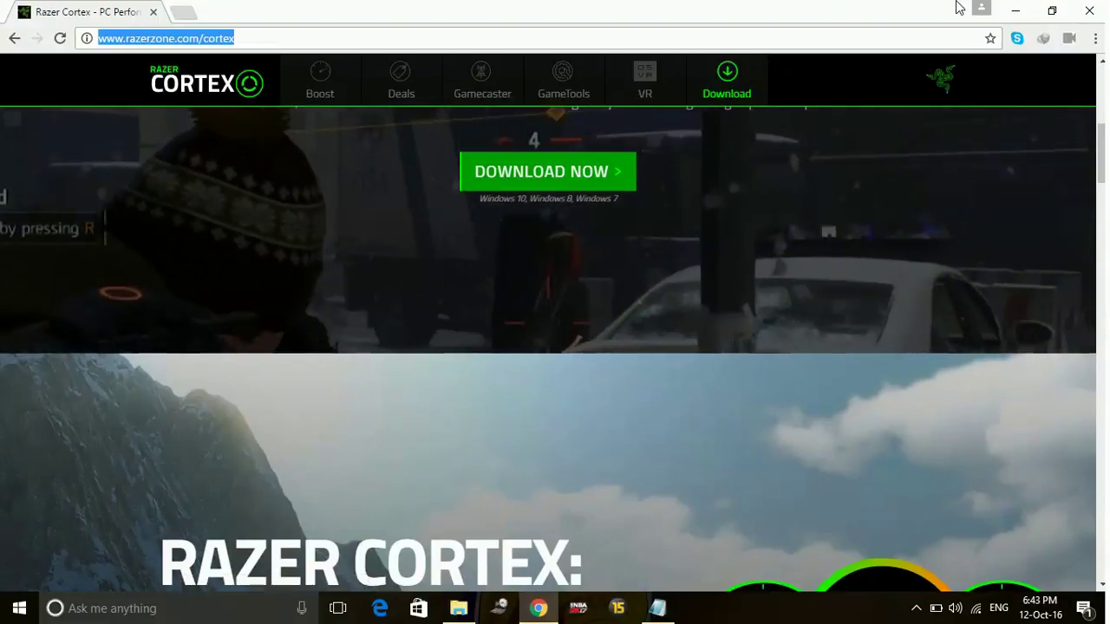
pyautogui.click(1090, 10)
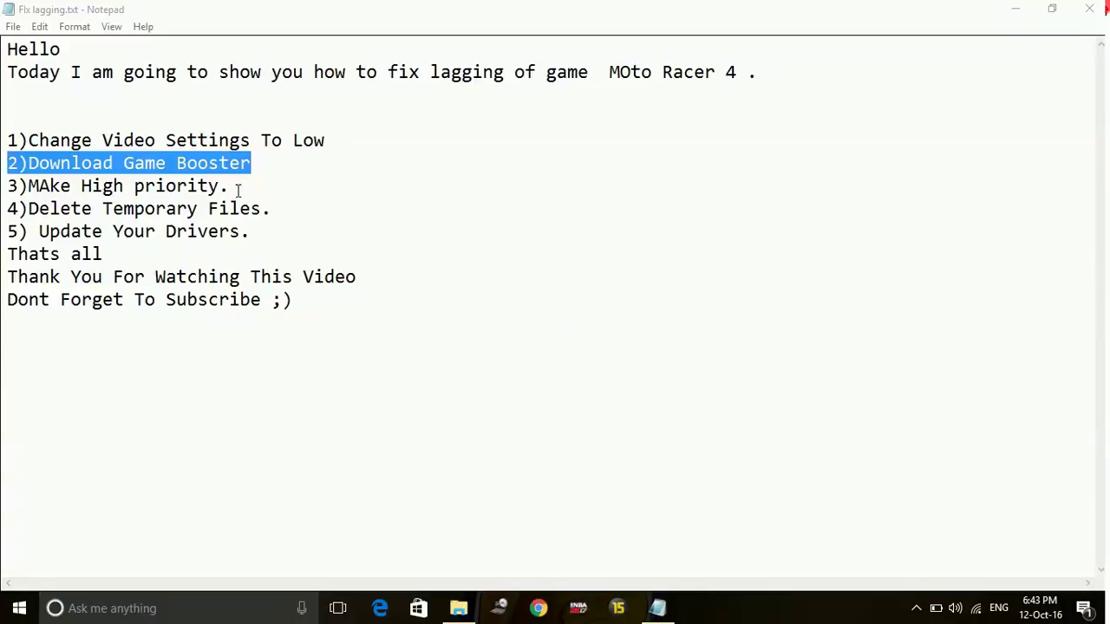
# Highlight the note's high priority tip and bring up the Notepad app's process details in Task Manager
pyautogui.moveTo(236, 189); pyautogui.dragTo(9, 186)
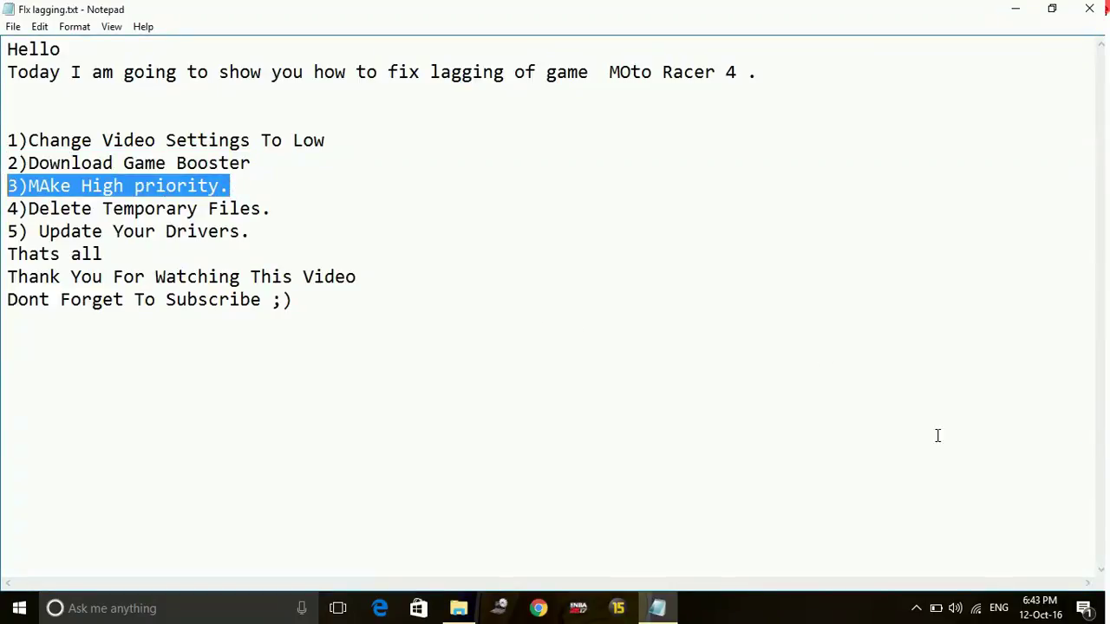
pyautogui.rightClick(728, 617)
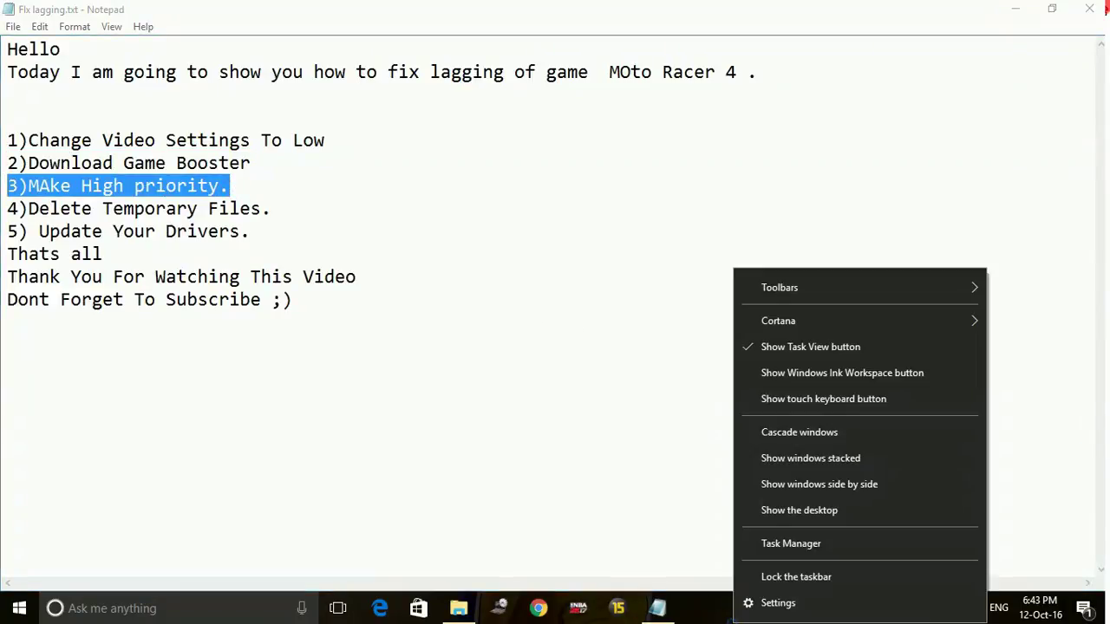
pyautogui.click(807, 550)
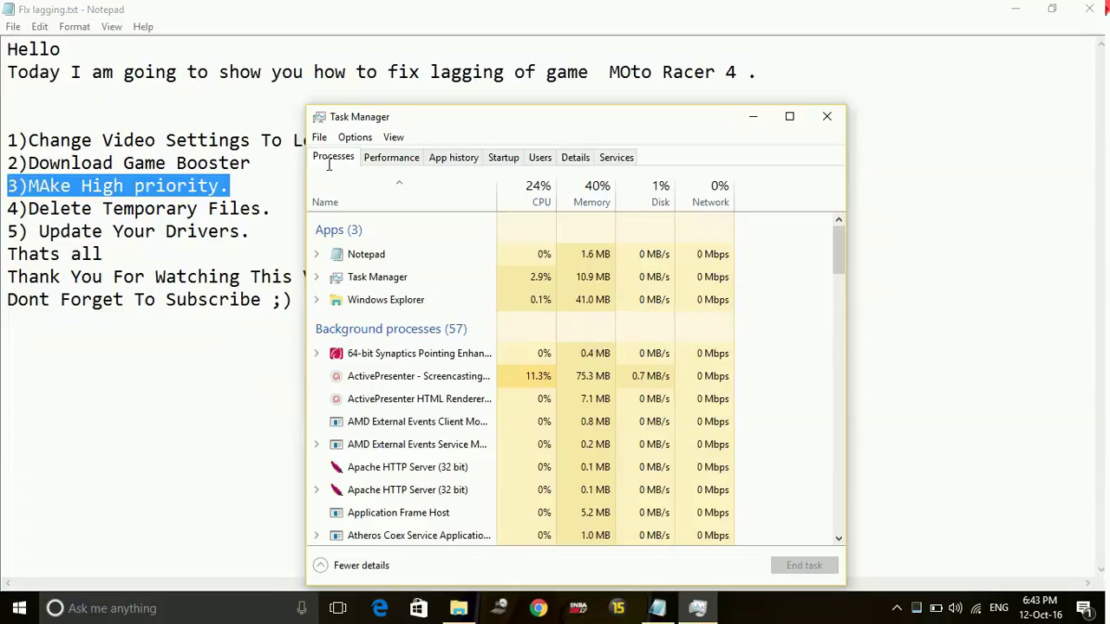
pyautogui.click(401, 254)
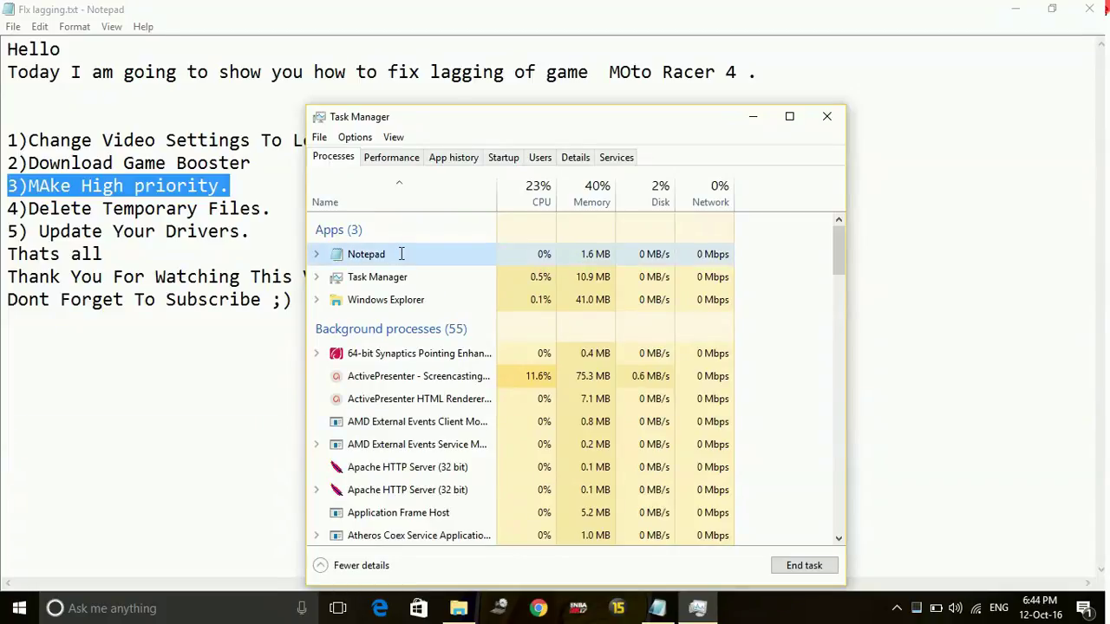
pyautogui.rightClick(401, 254)
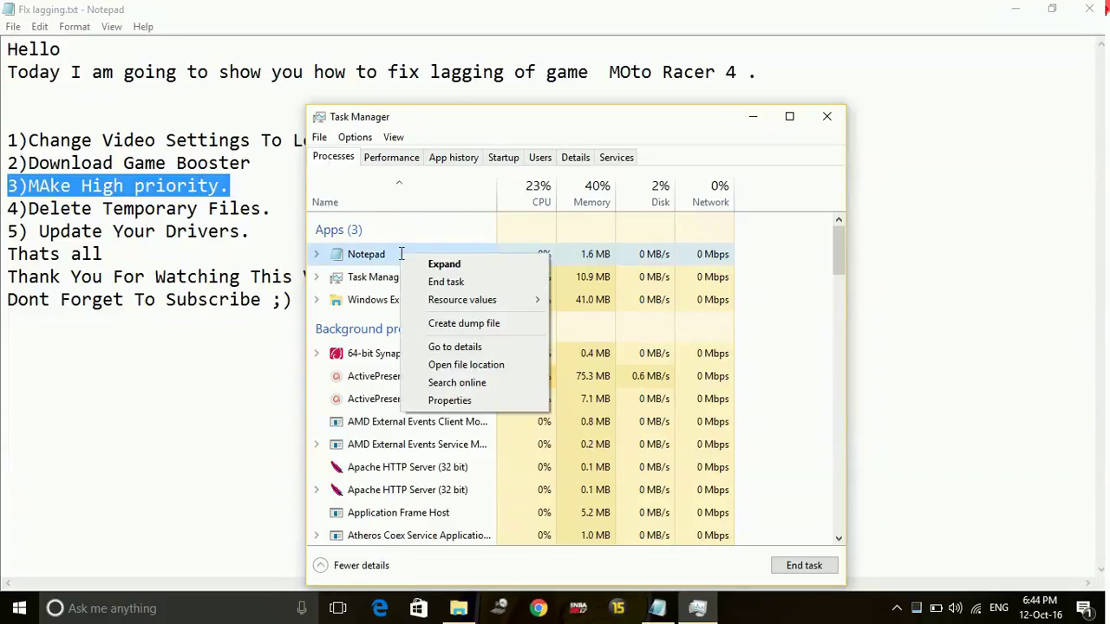
pyautogui.click(477, 345)
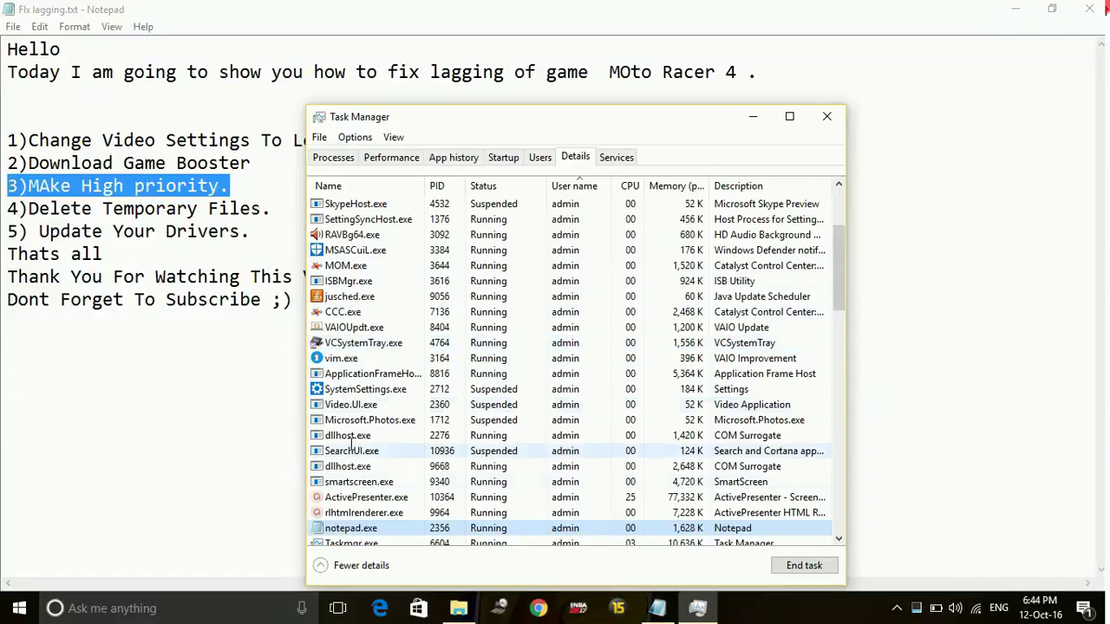
# Change the priority of notepad.exe to High and close Task Manager
pyautogui.rightClick(356, 530)
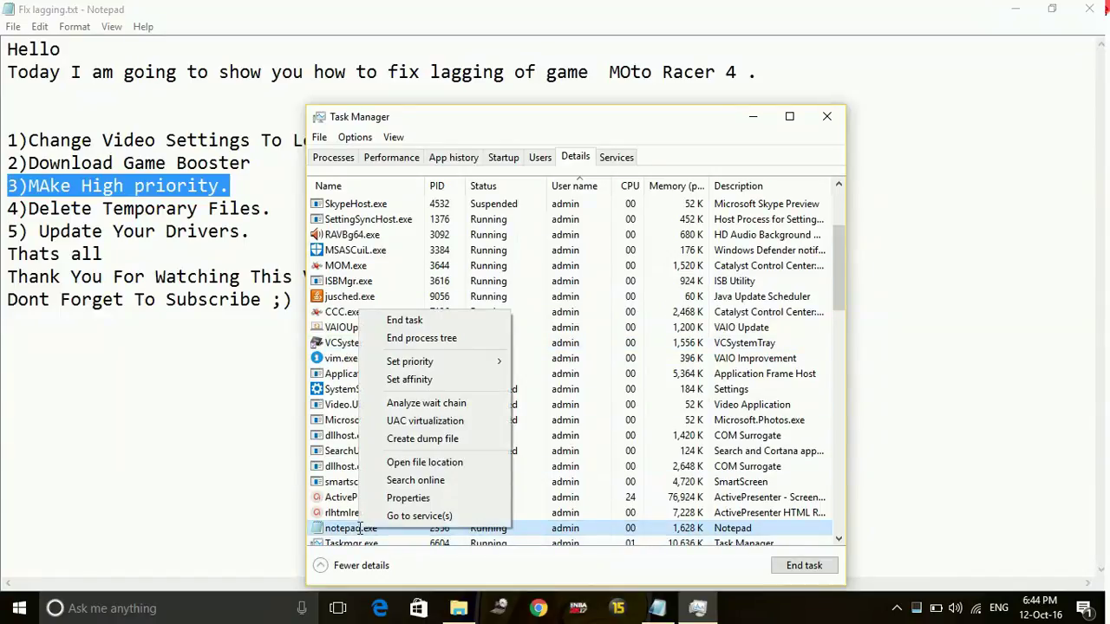
pyautogui.moveTo(478, 361)
pyautogui.click(544, 379)
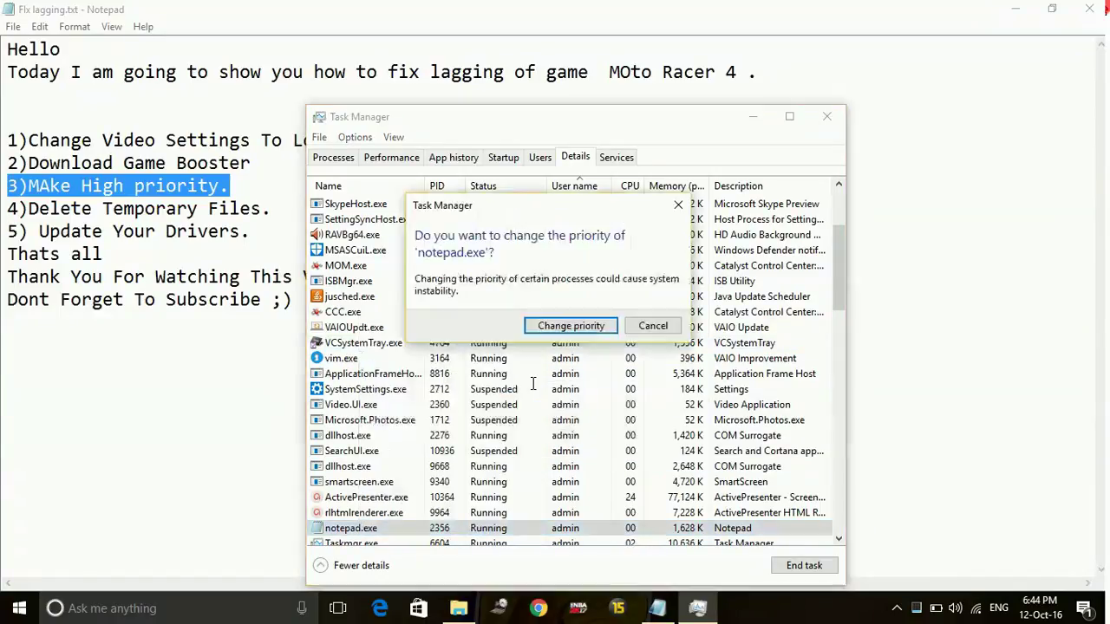
pyautogui.click(571, 324)
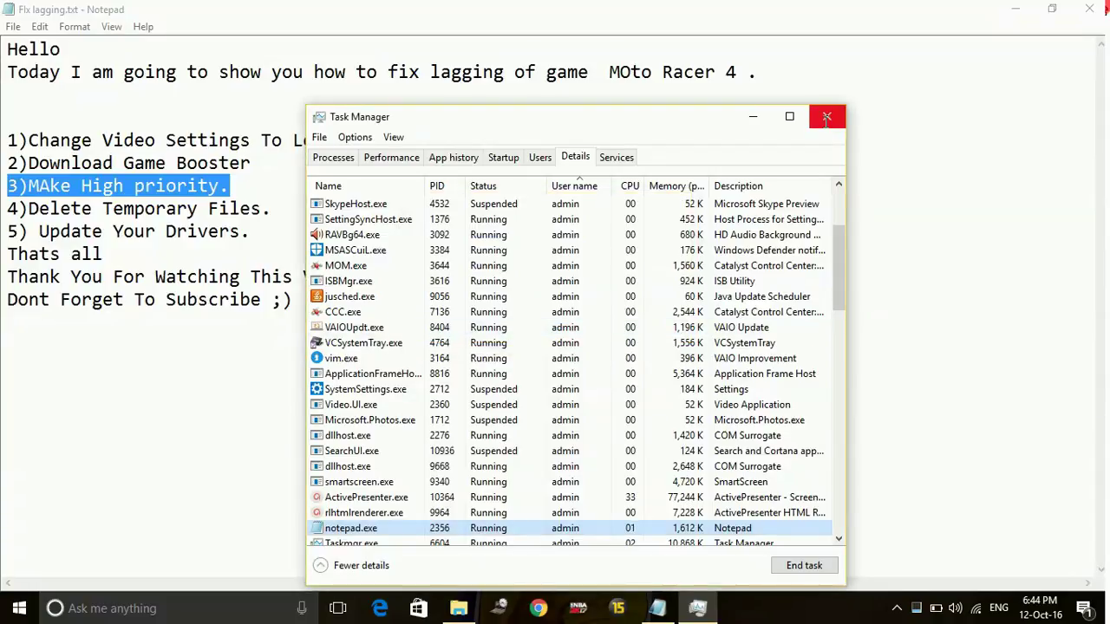
pyautogui.hotkey('alt', 'F4')
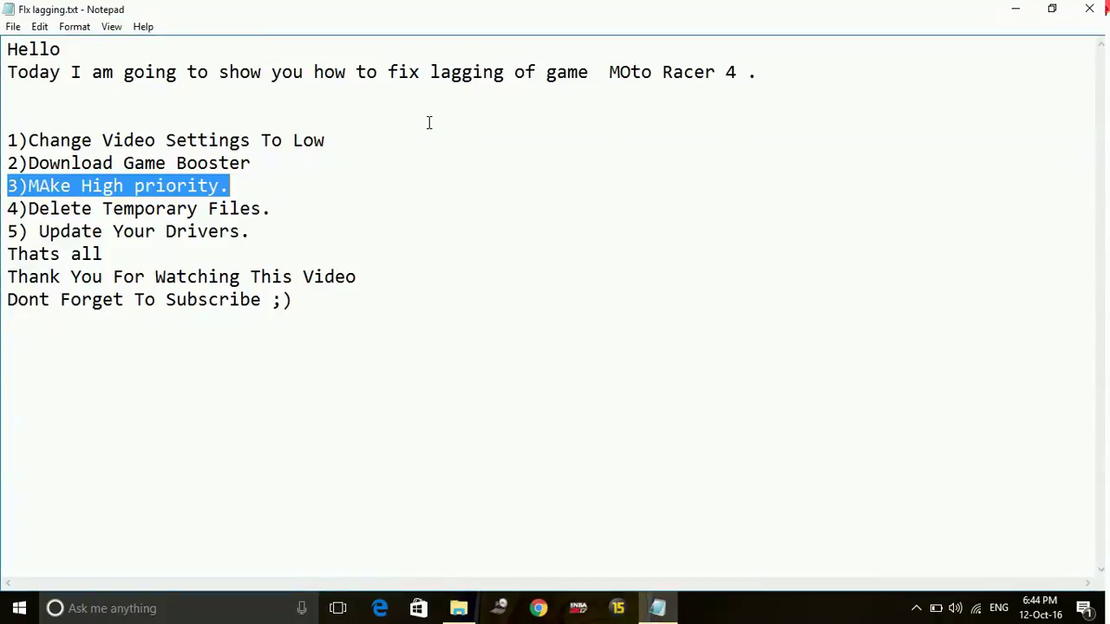
# Highlight the temporary files tip, view the Windows Temp folder through the Run command temp, and close the folder
pyautogui.moveTo(272, 208); pyautogui.dragTo(2, 215)
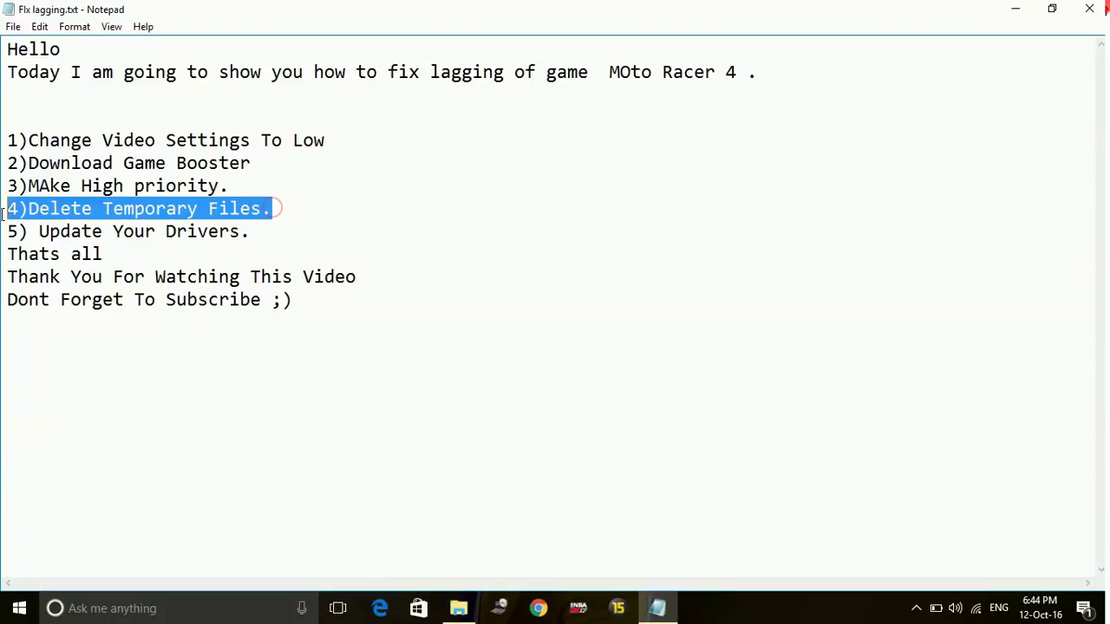
pyautogui.click(227, 617)
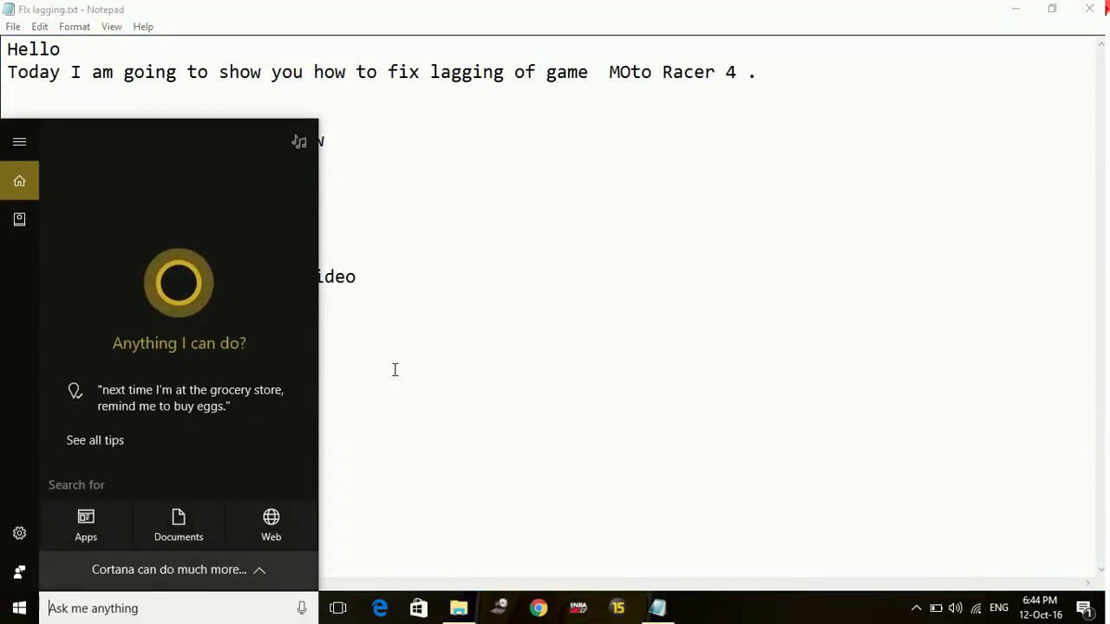
pyautogui.write('Run')
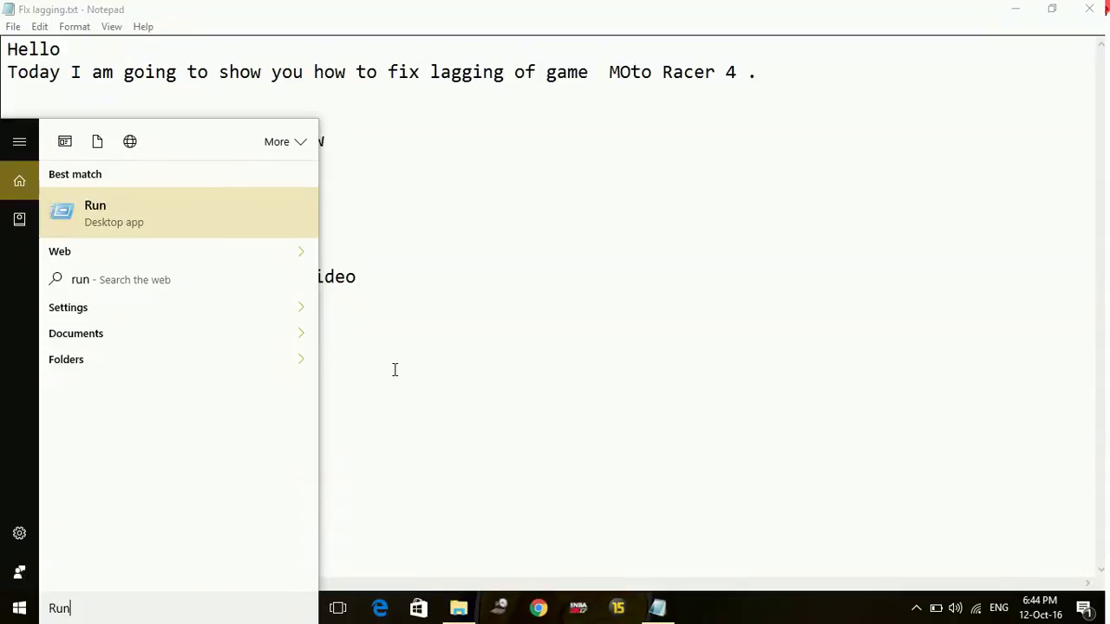
pyautogui.press('Return')
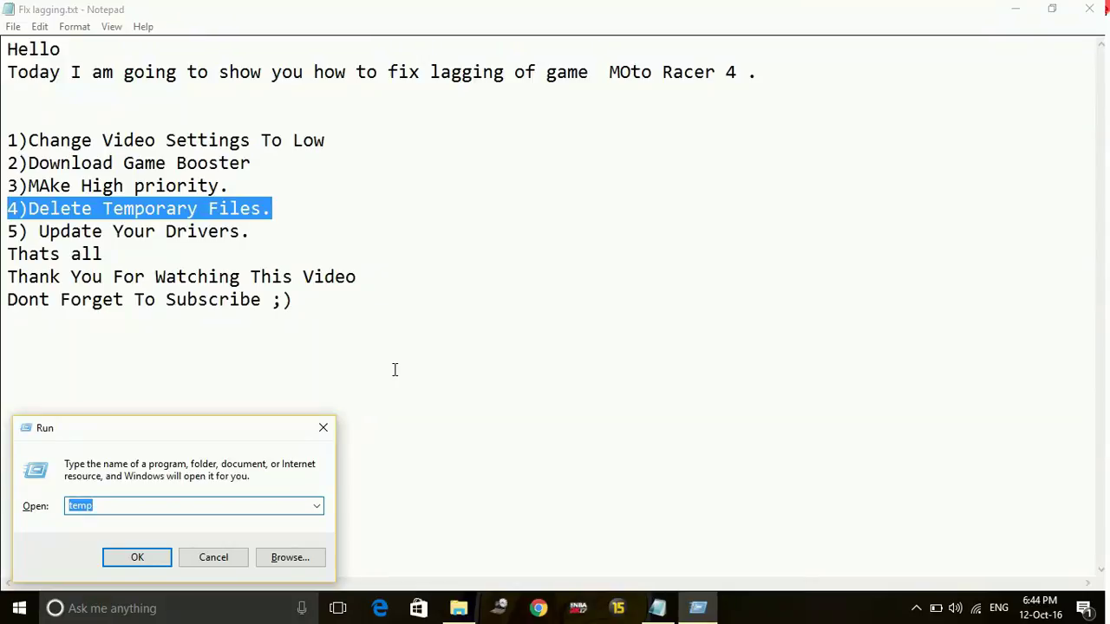
pyautogui.press('Return')
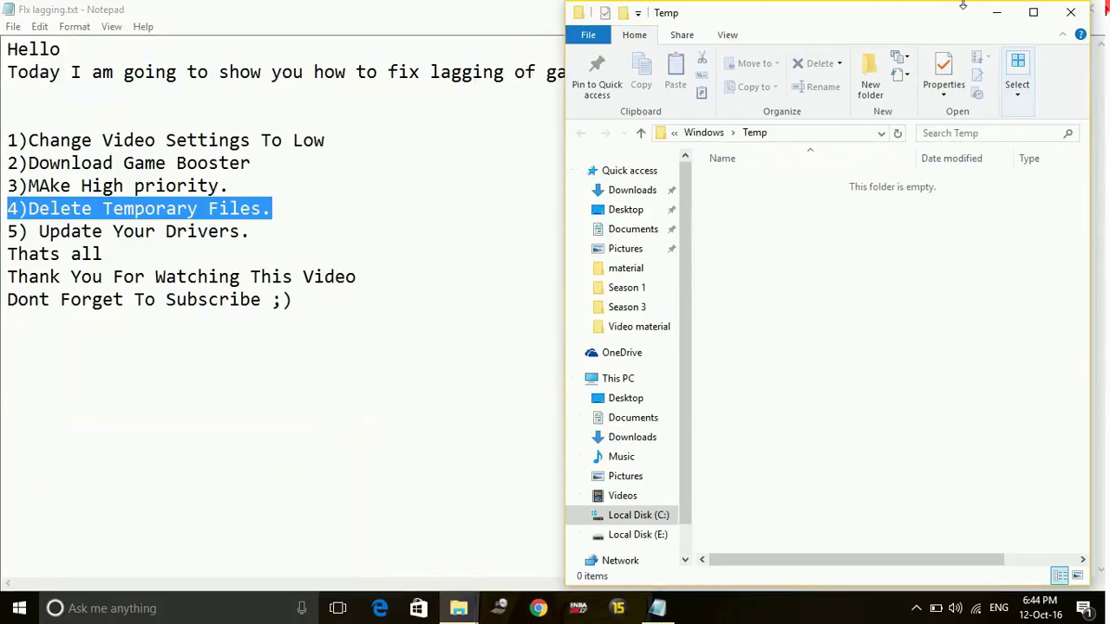
pyautogui.doubleClick(911, 17)
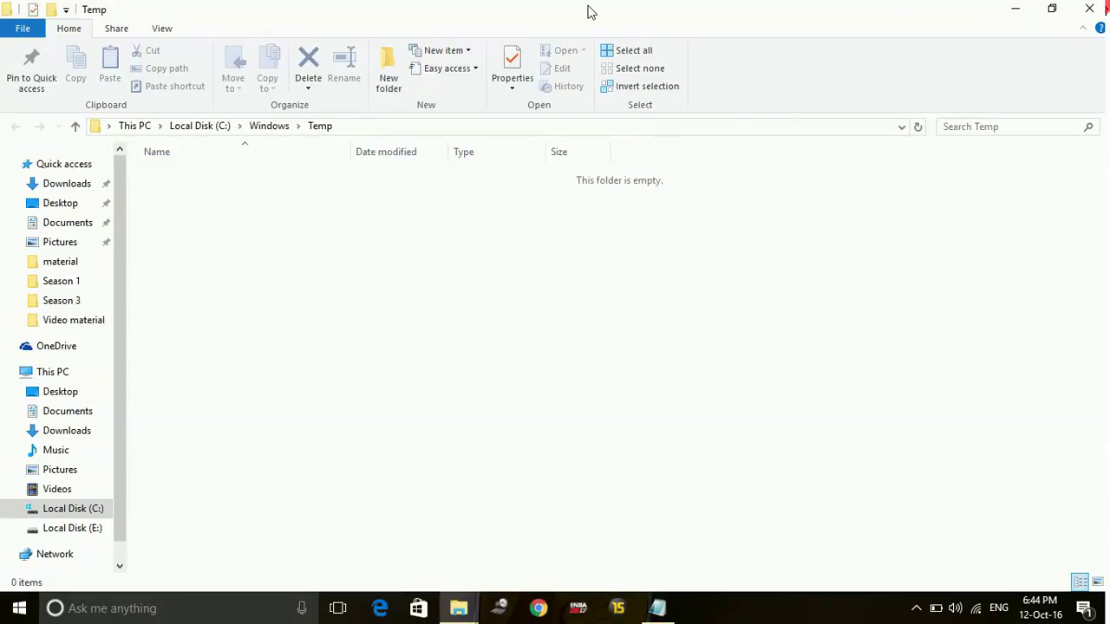
pyautogui.click(1099, 7)
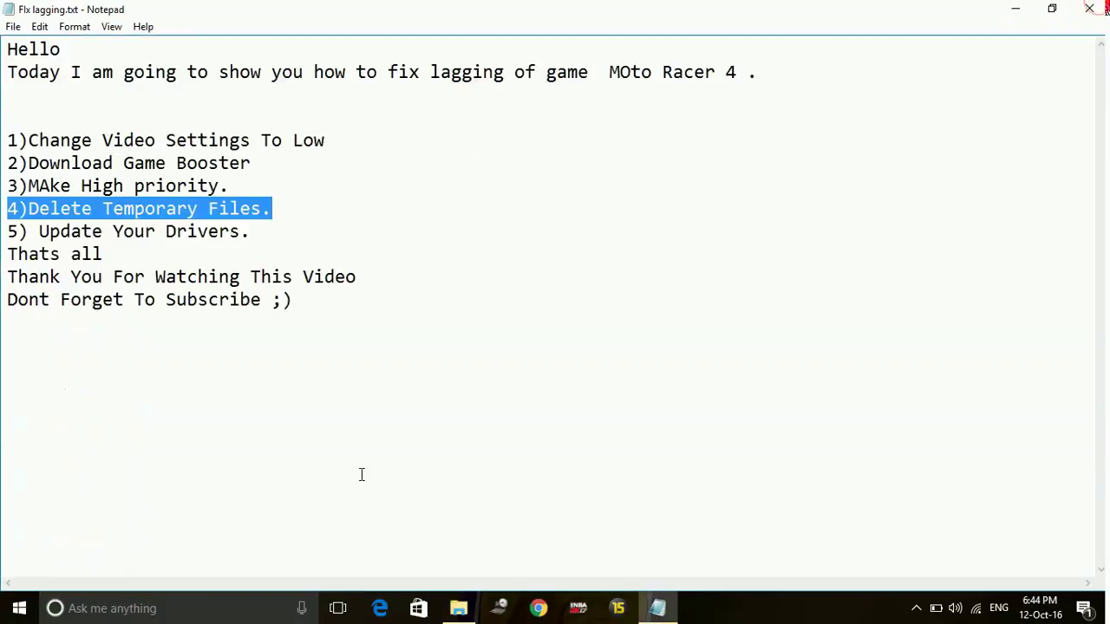
# View the user's local temporary files folder through the Run command %temp% and return to the note
pyautogui.click(210, 615)
pyautogui.write('run')
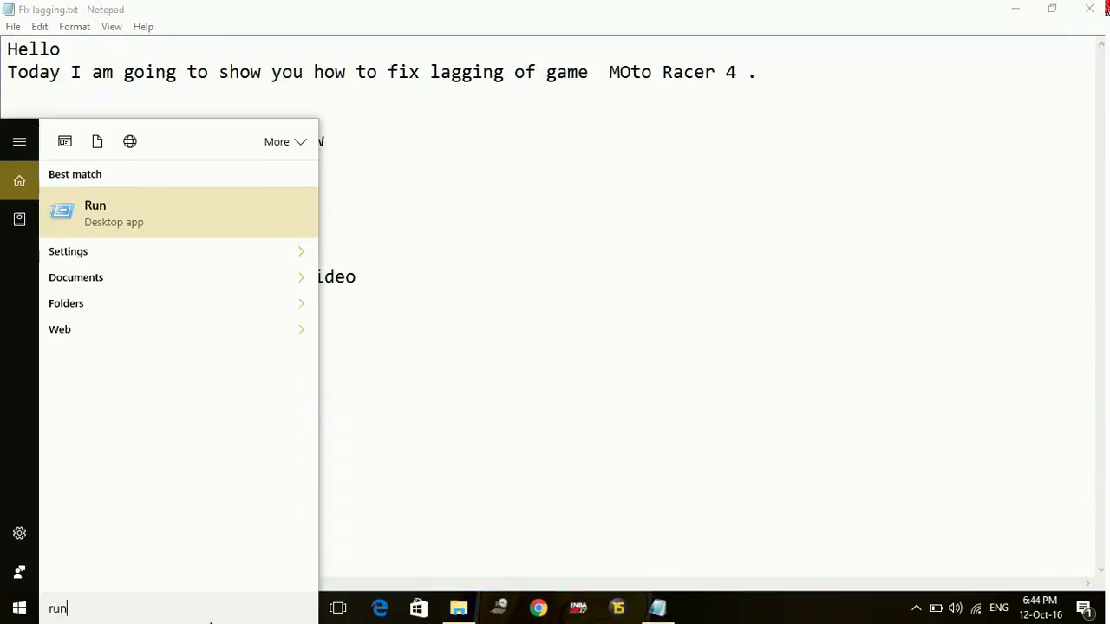
pyautogui.press('Return')
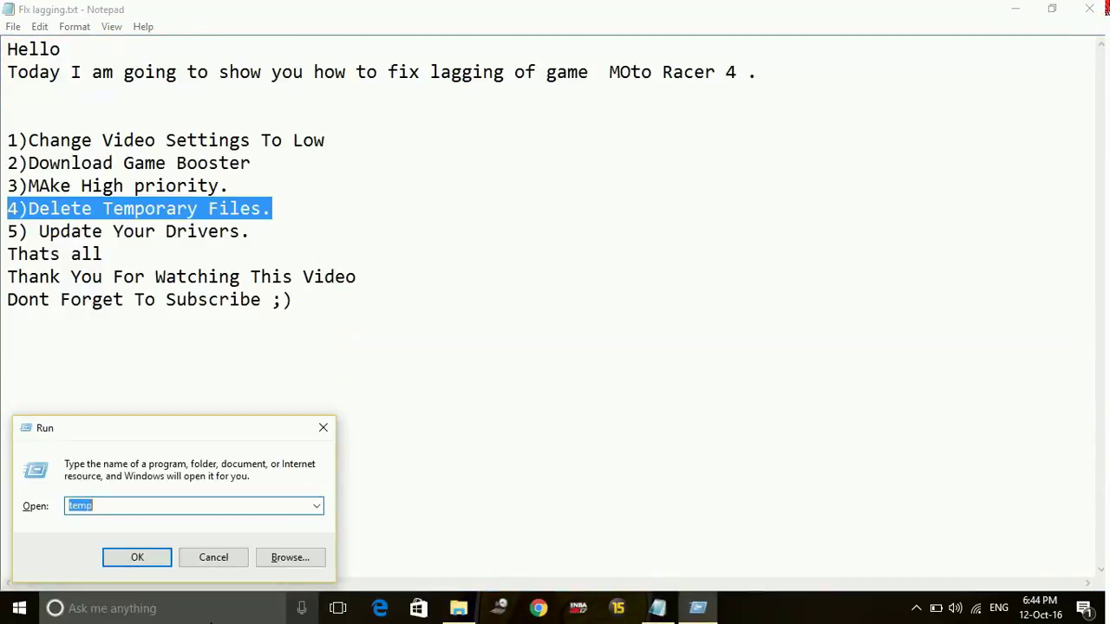
pyautogui.write('%tem')
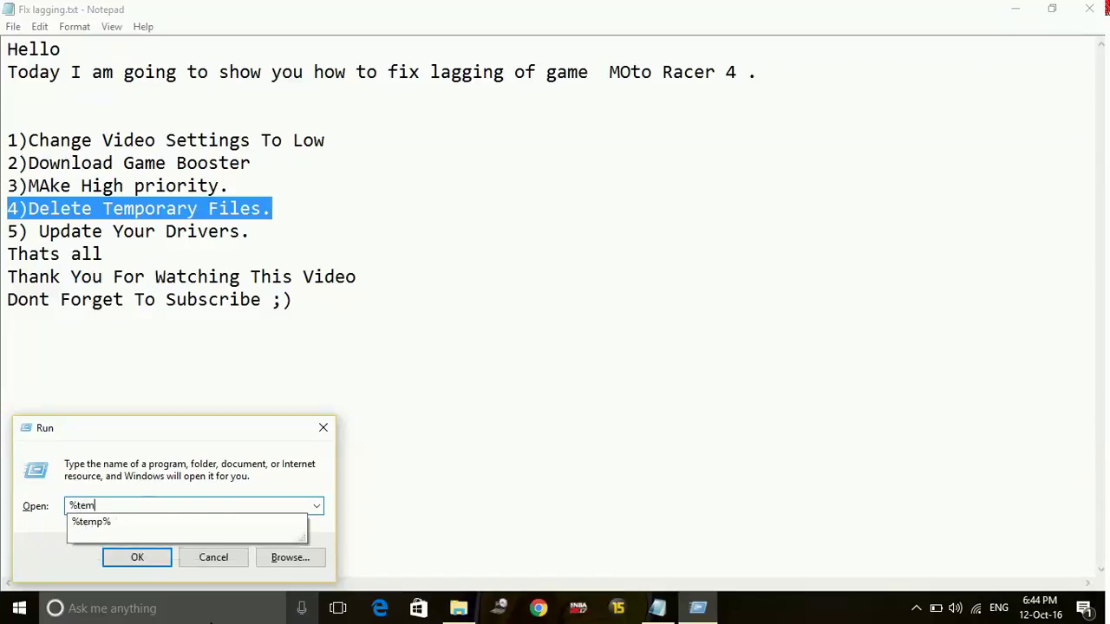
pyautogui.write('p%')
pyautogui.press('Return')
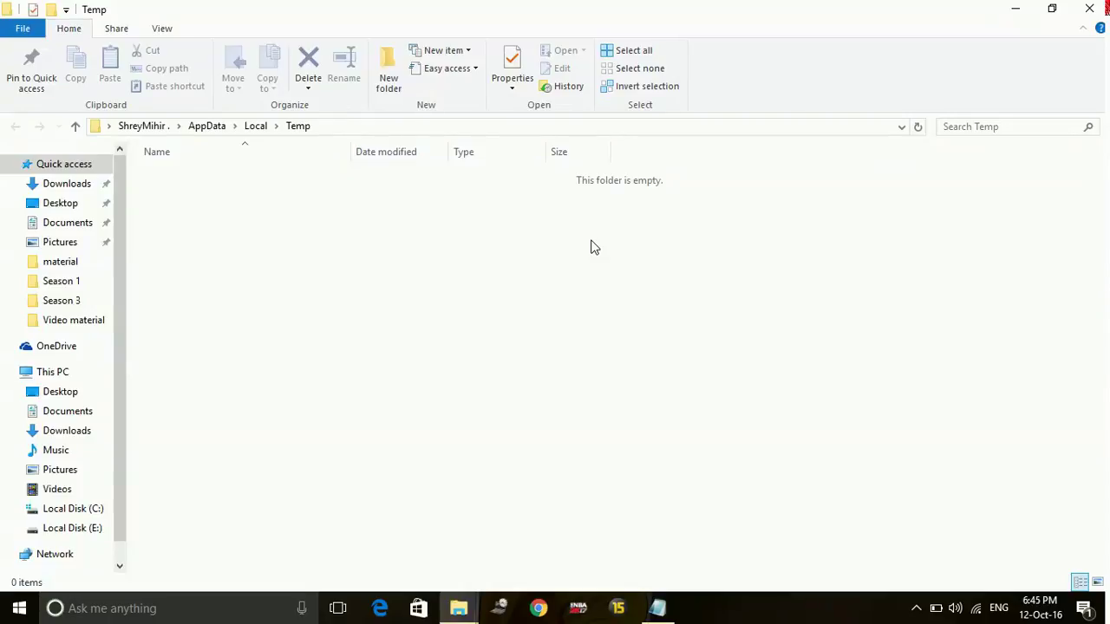
pyautogui.hotkey('alt', 'Tab')
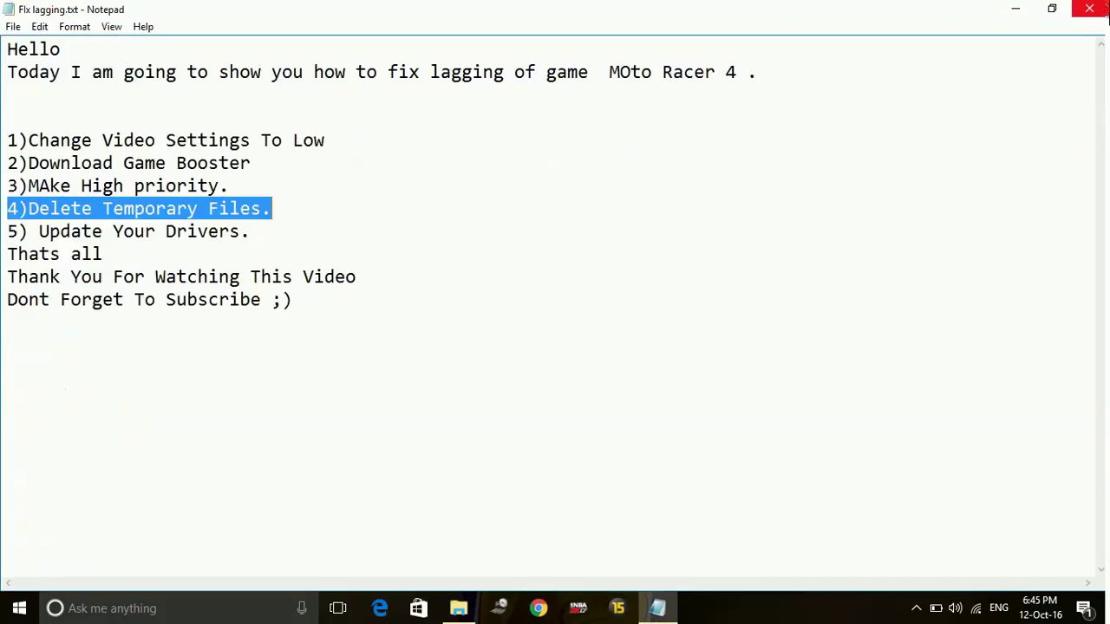
# Highlight "Drivers." in the note's fifth tip and clear the selection
pyautogui.click(571, 333)
pyautogui.doubleClick(257, 230)
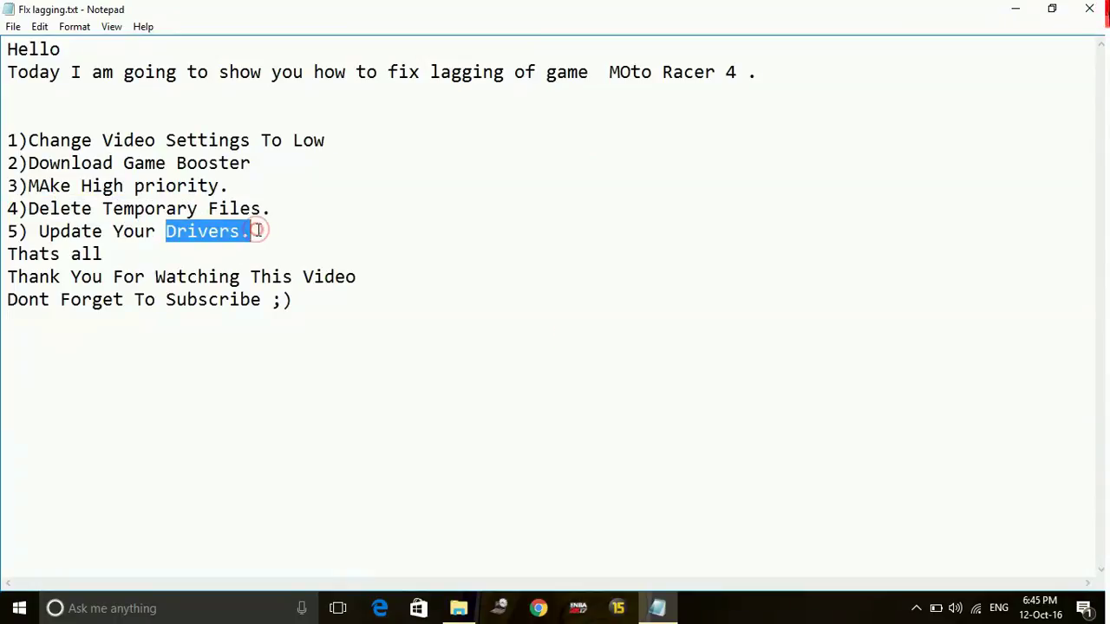
pyautogui.click(257, 230)
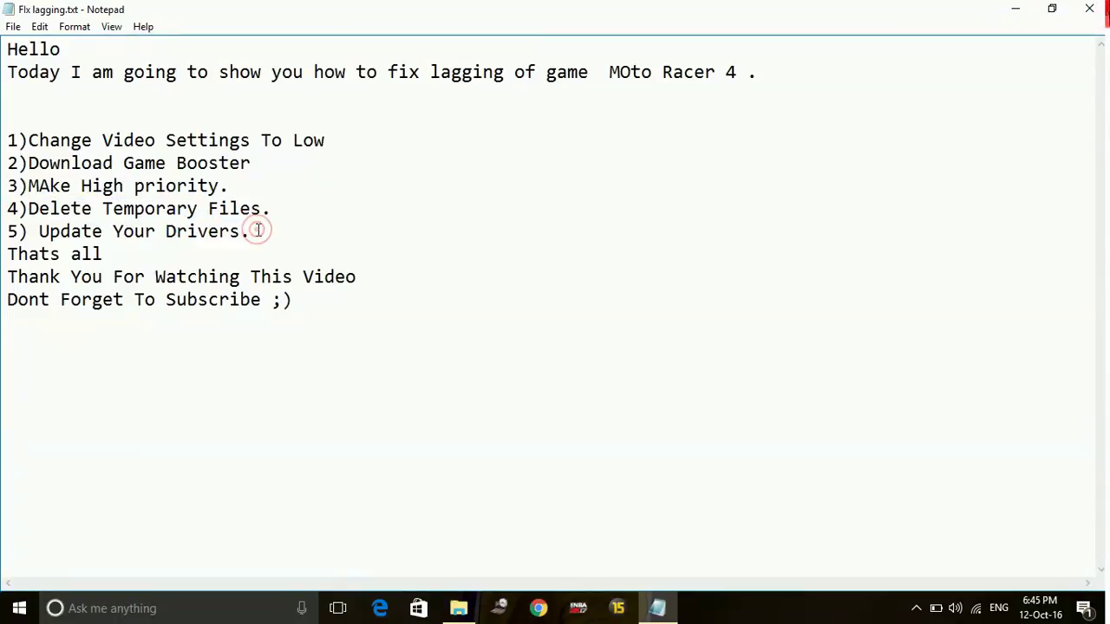
pyautogui.click(144, 253)
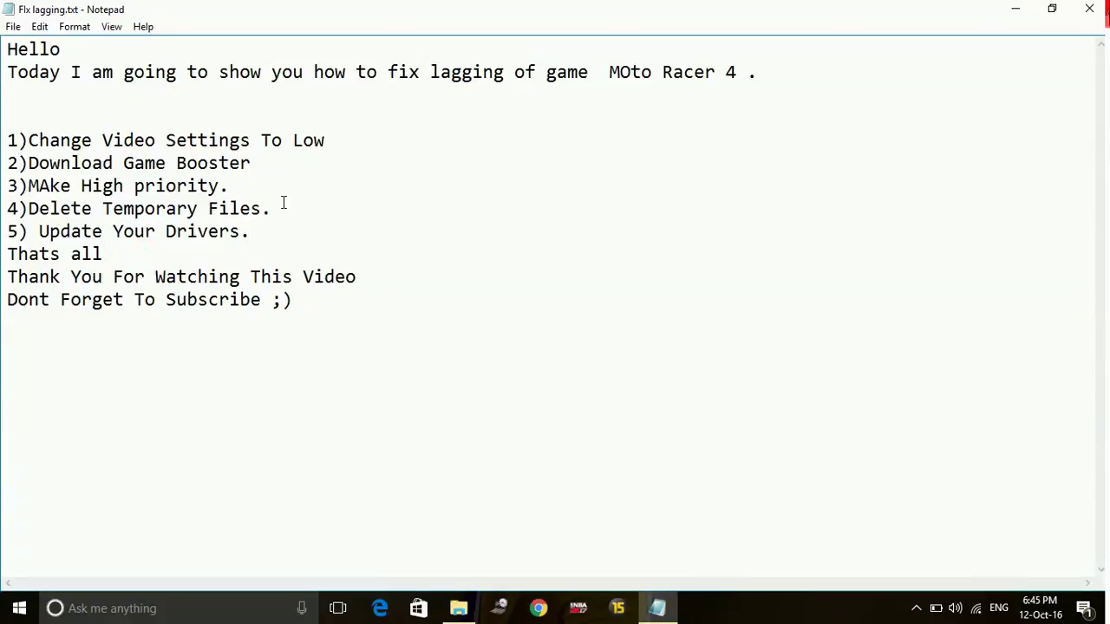
# Clear the text selection in the note, and minimize the note and the Video material folder to reveal the desktop
pyautogui.click(241, 242)
pyautogui.moveTo(227, 243); pyautogui.dragTo(334, 218)
pyautogui.click(333, 217)
pyautogui.click(1018, 9)
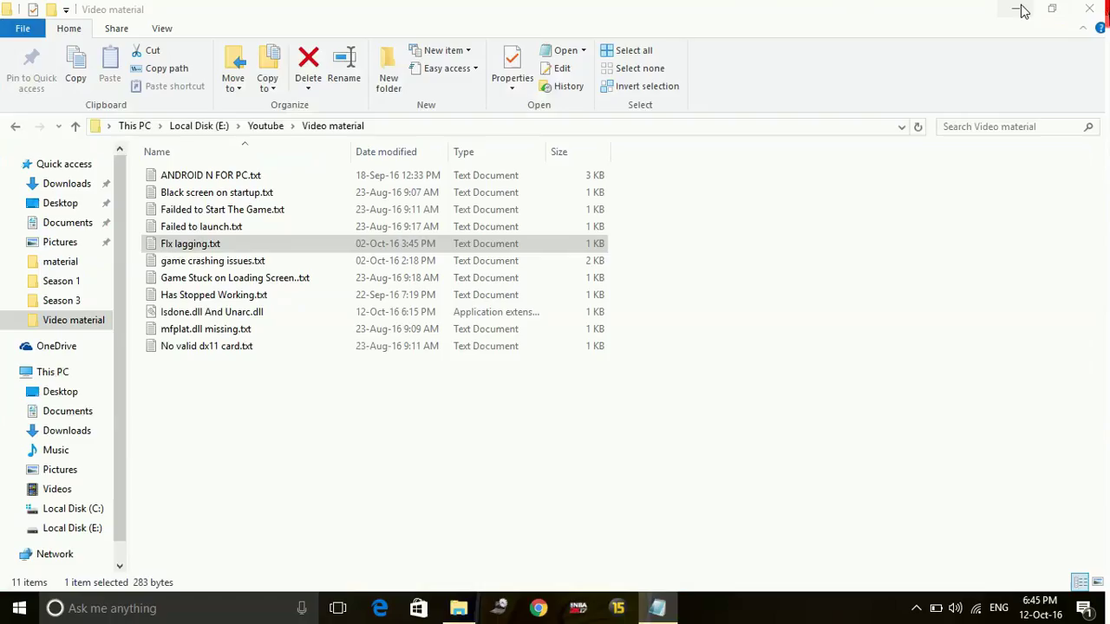
pyautogui.click(1018, 9)
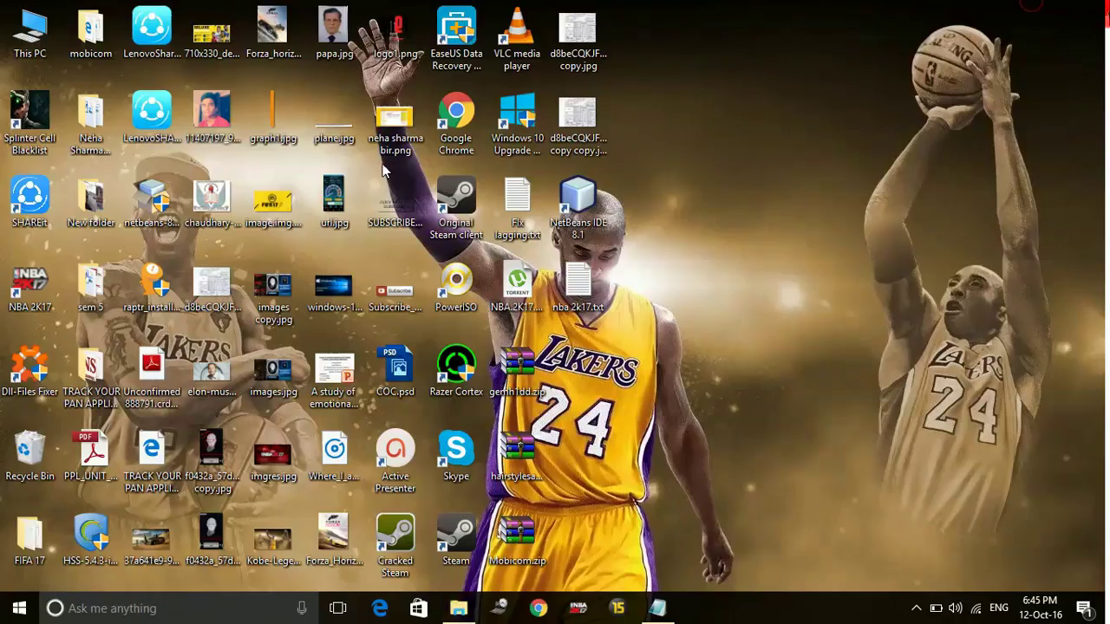
# Show the driver update command for the AMD Radeon HD 7500M/7600M Series in Device Manager, reached through This PC's properties, and close both windows
pyautogui.rightClick(26, 56)
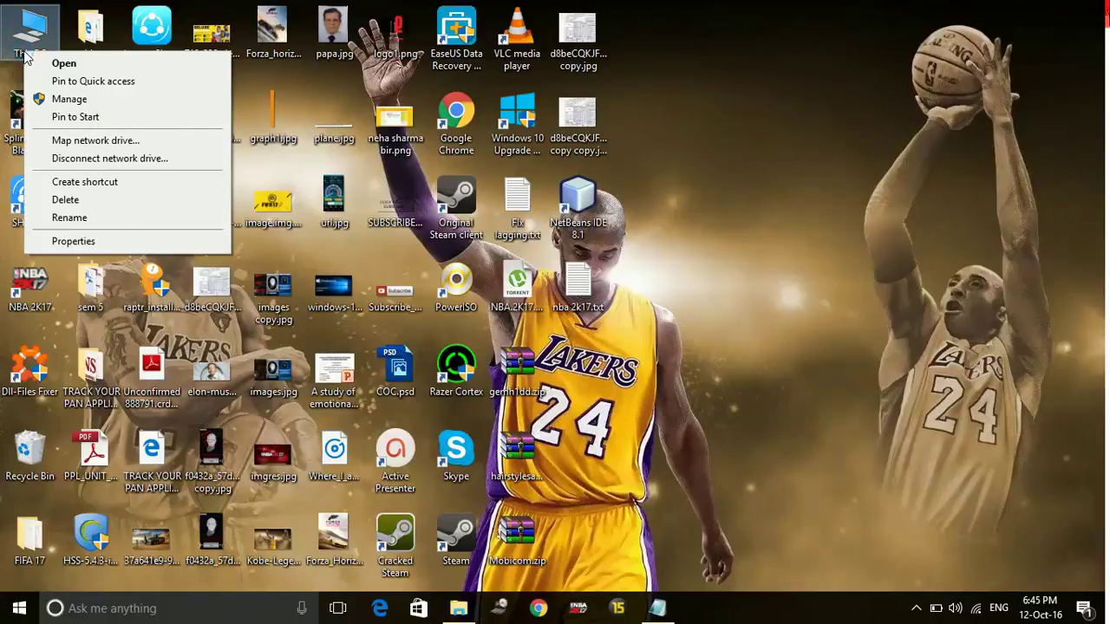
pyautogui.click(74, 241)
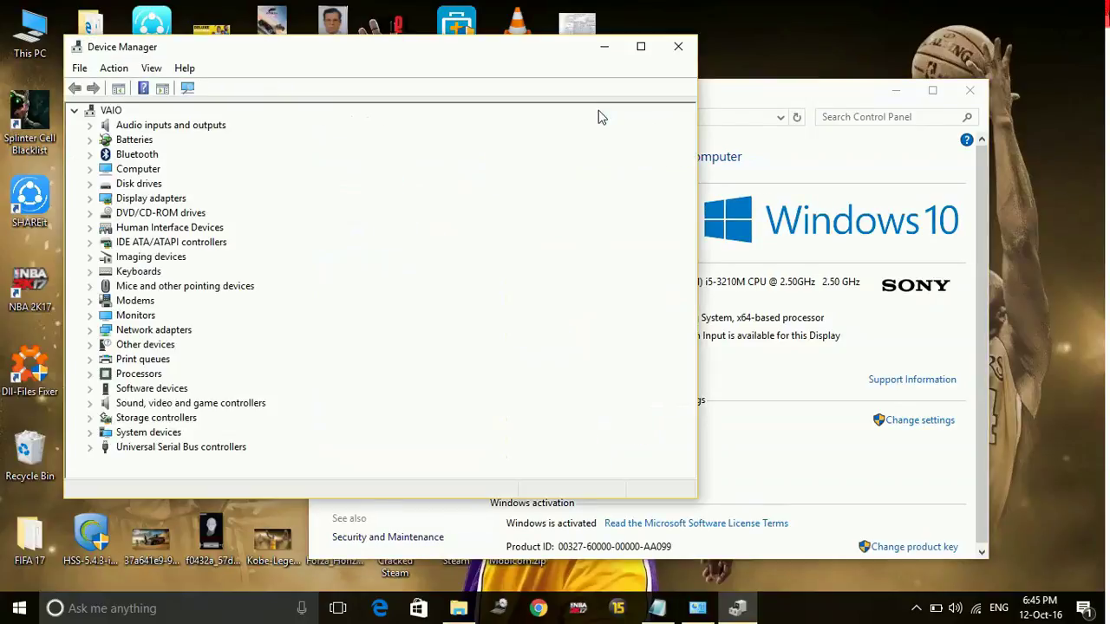
pyautogui.click(144, 214)
pyautogui.click(127, 200)
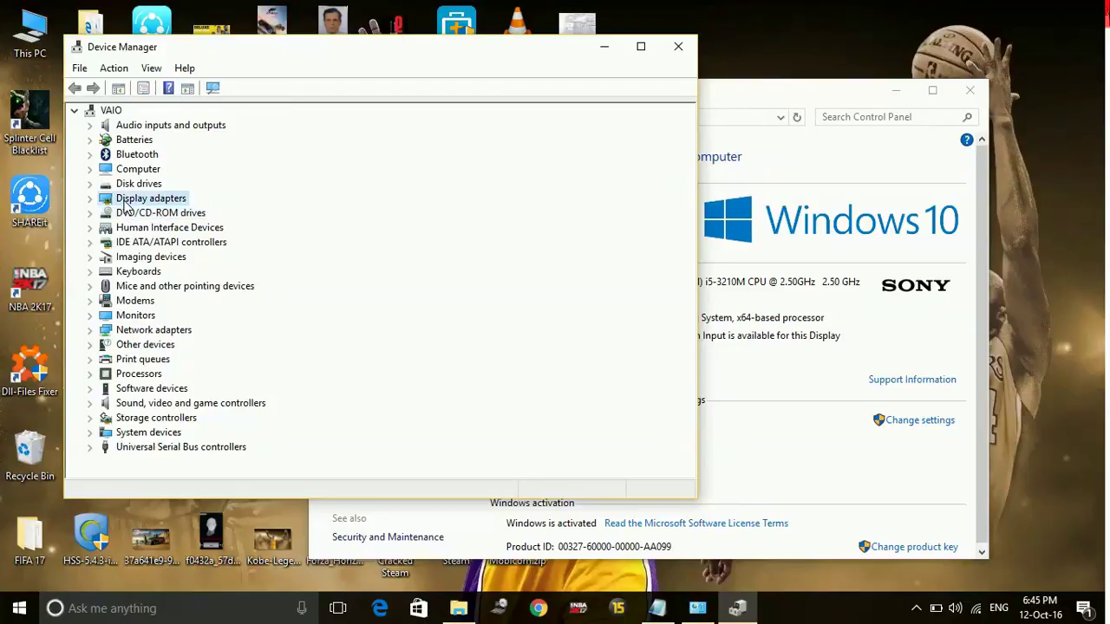
pyautogui.doubleClick(125, 201)
pyautogui.click(147, 212)
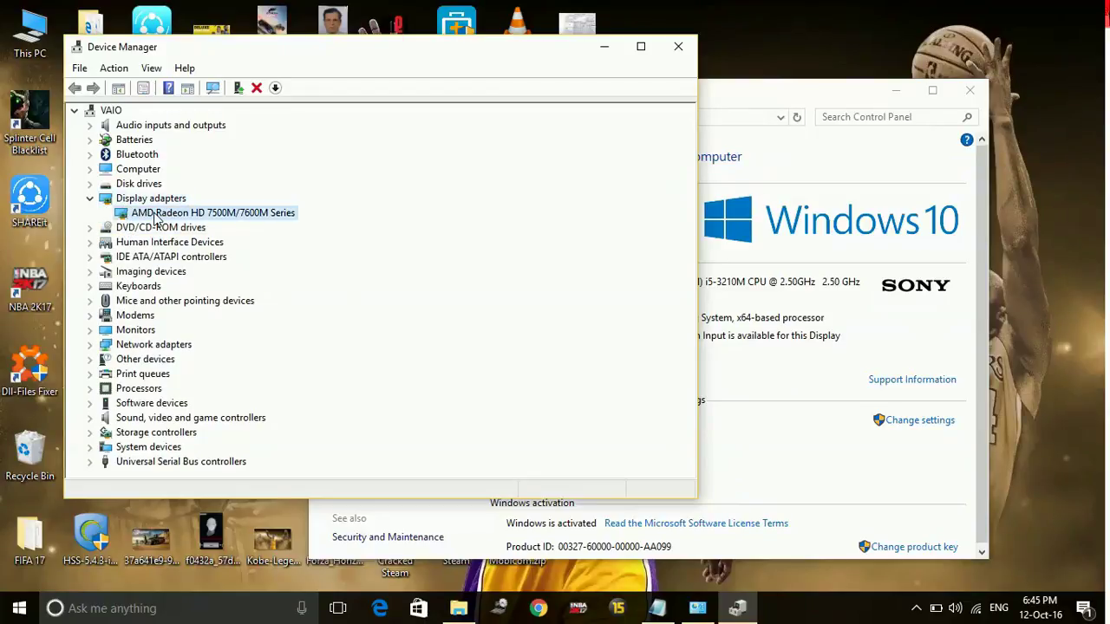
pyautogui.rightClick(154, 214)
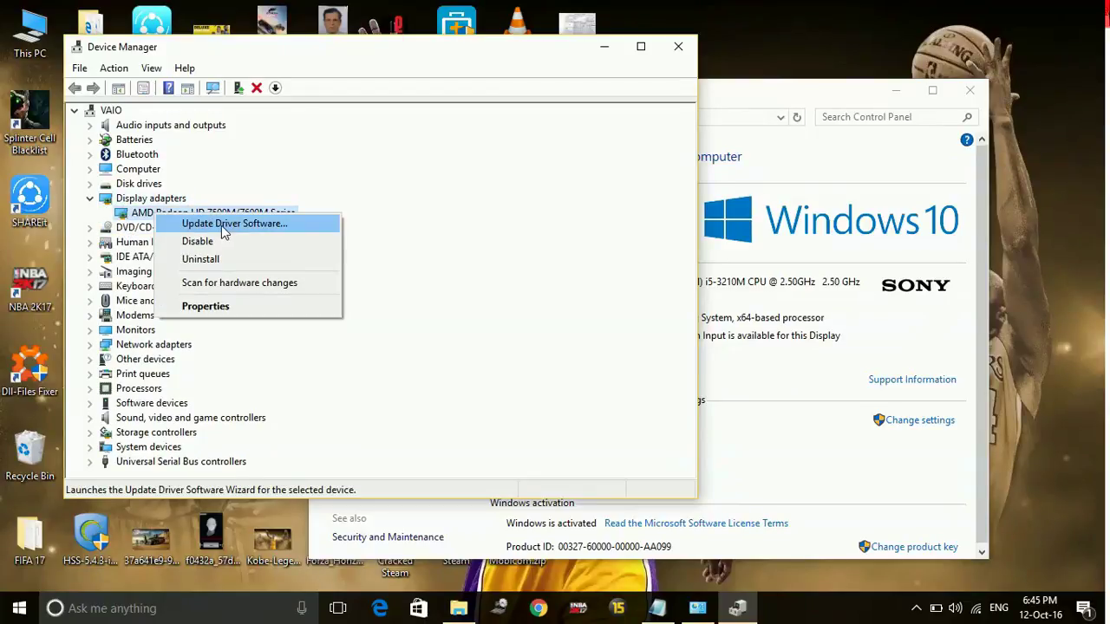
pyautogui.click(678, 47)
pyautogui.click(960, 90)
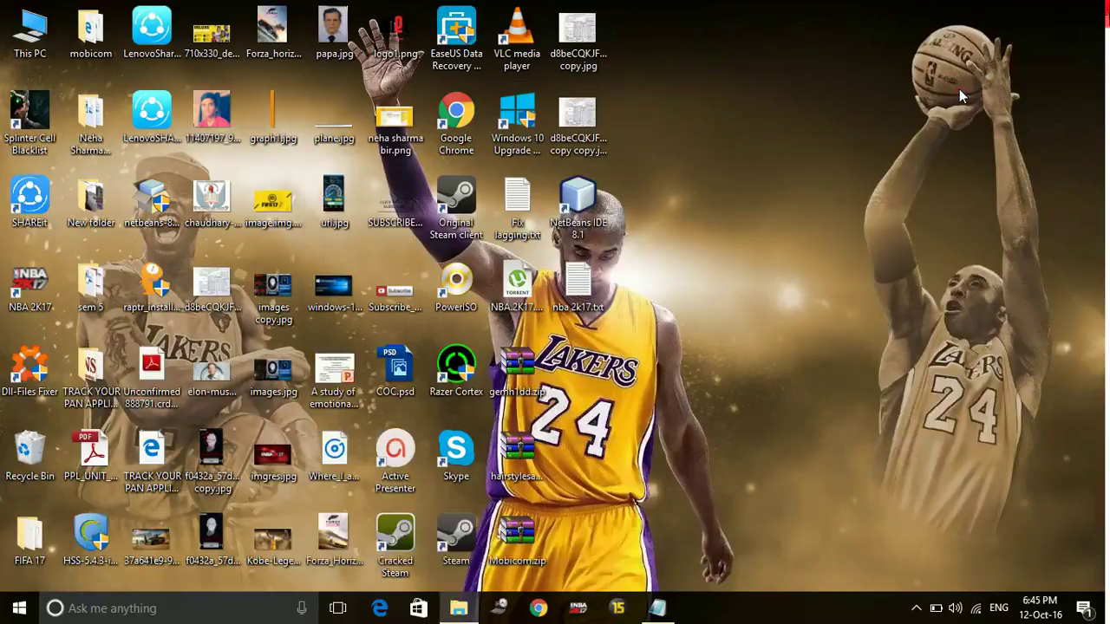
# Switch to Google Chrome, leaving the Video material folder minimized
pyautogui.click(459, 608)
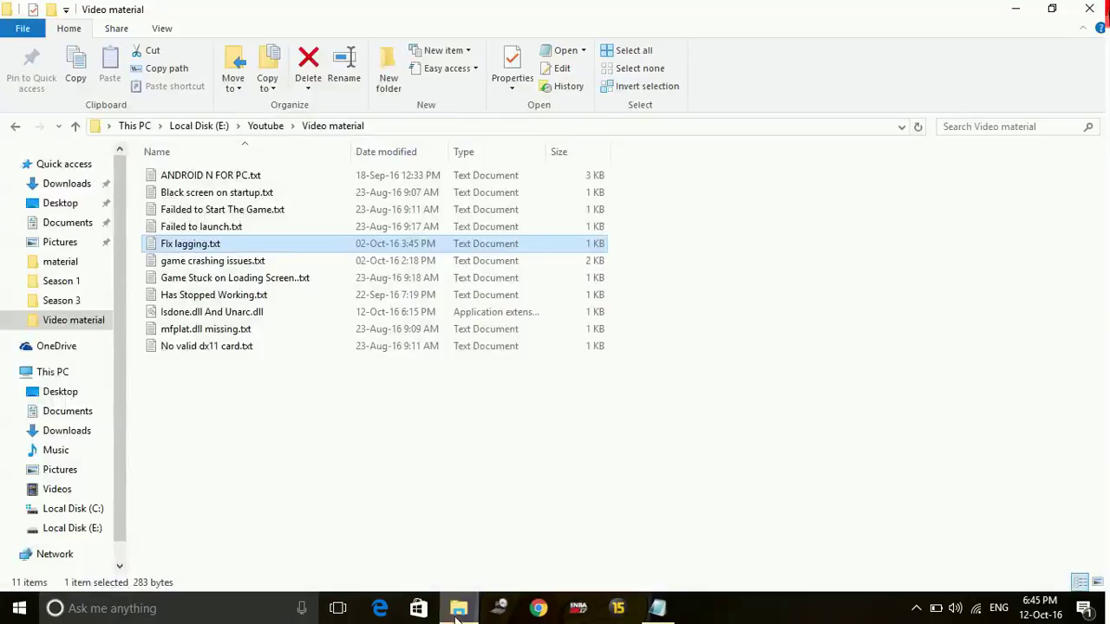
pyautogui.click(1013, 9)
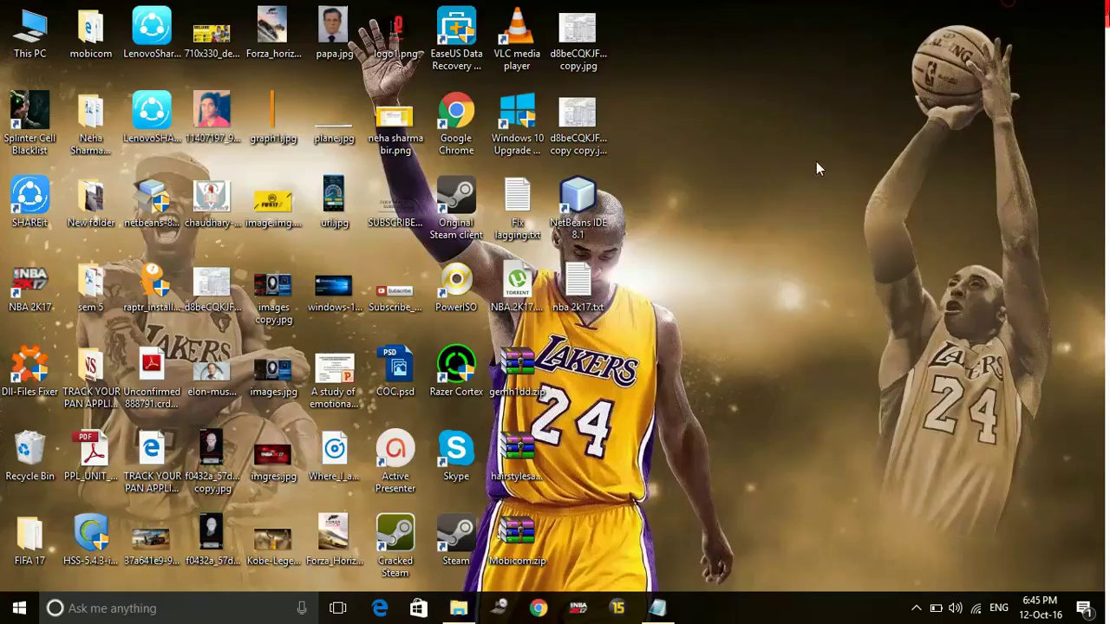
pyautogui.click(537, 608)
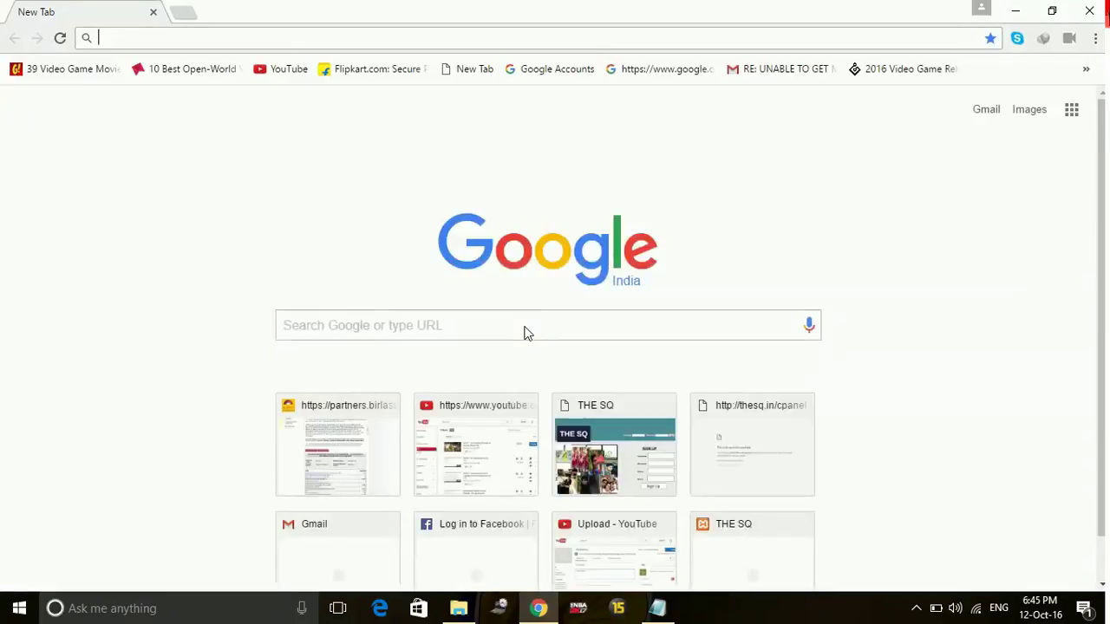
pyautogui.write('bing')
pyautogui.press('BackSpace')
pyautogui.press('BackSpace')
pyautogui.press('BackSpace')
pyautogui.press('BackSpace')
pyautogui.press('BackSpace')
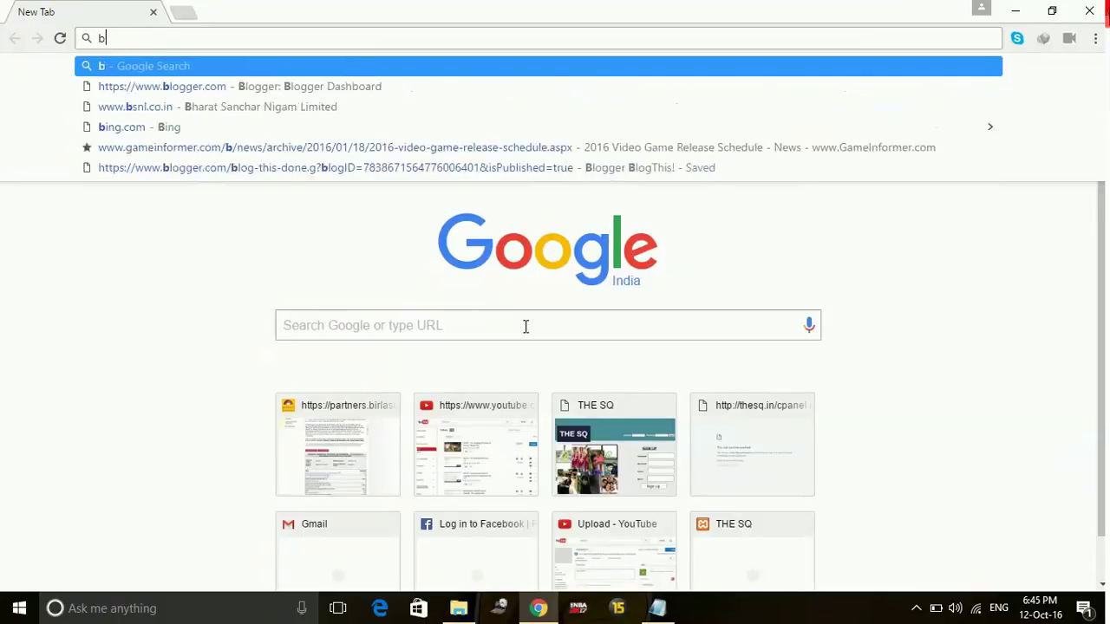
pyautogui.write('uniblue.com')
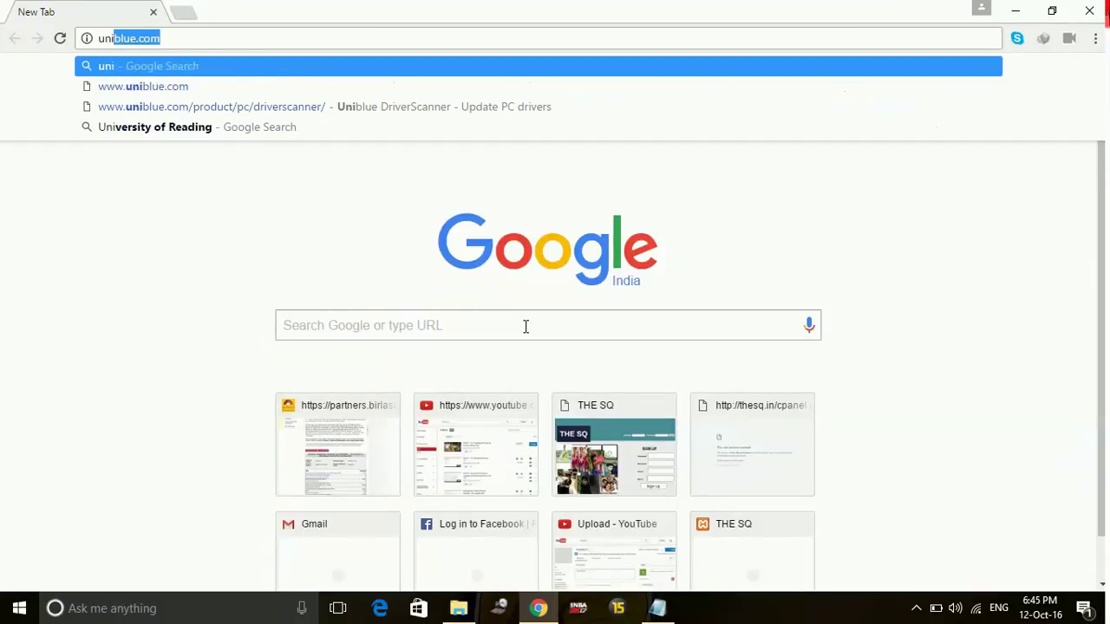
pyautogui.press('Down')
pyautogui.press('Return')
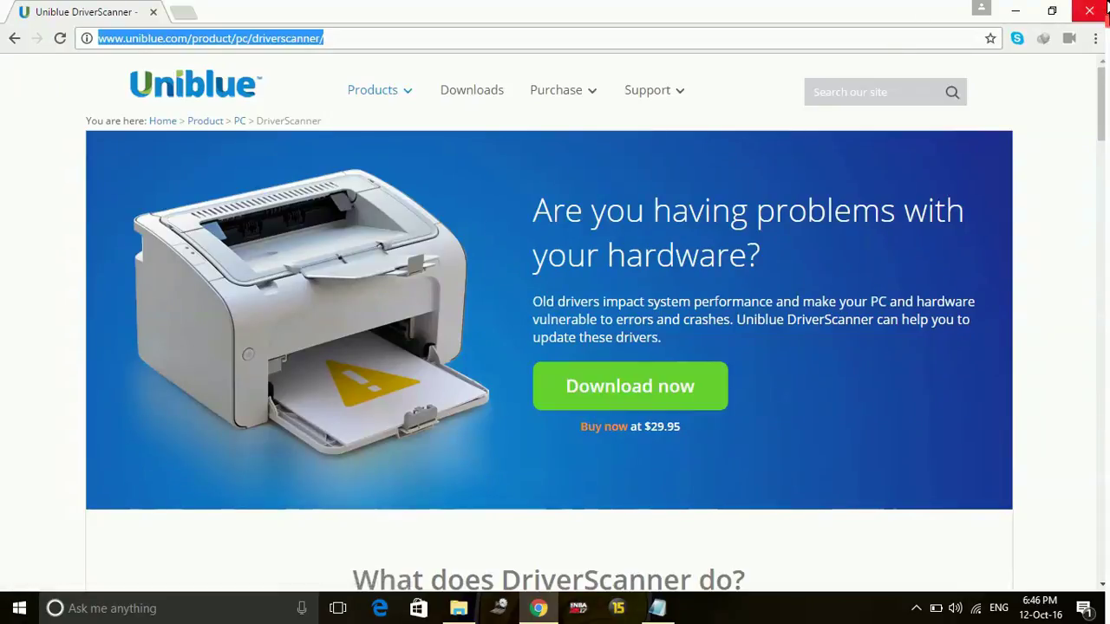
pyautogui.click(1089, 10)
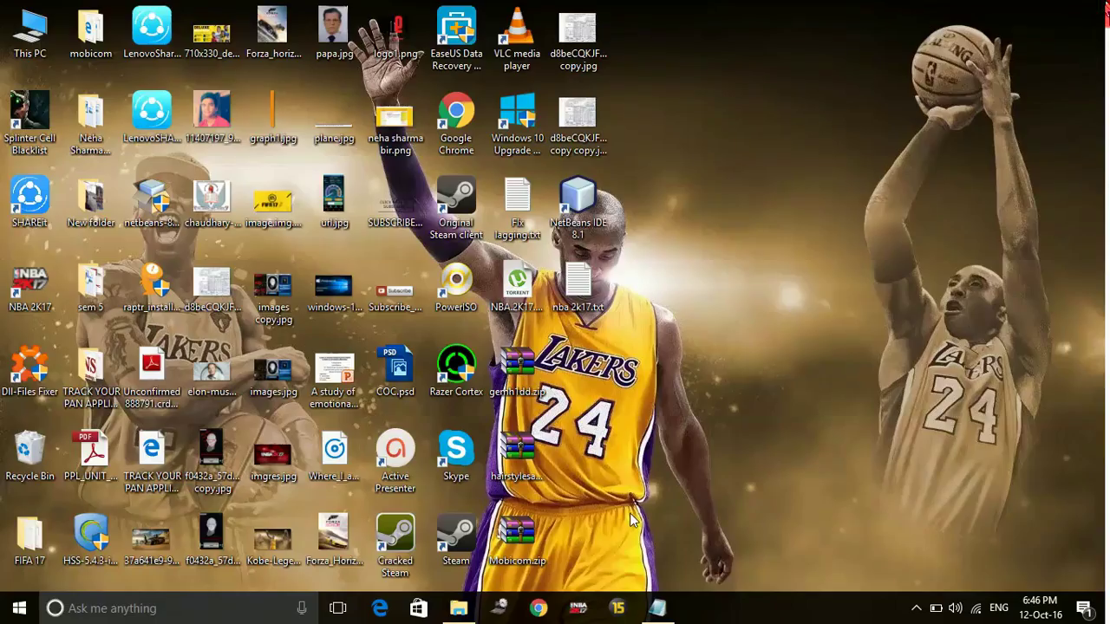
pyautogui.click(657, 608)
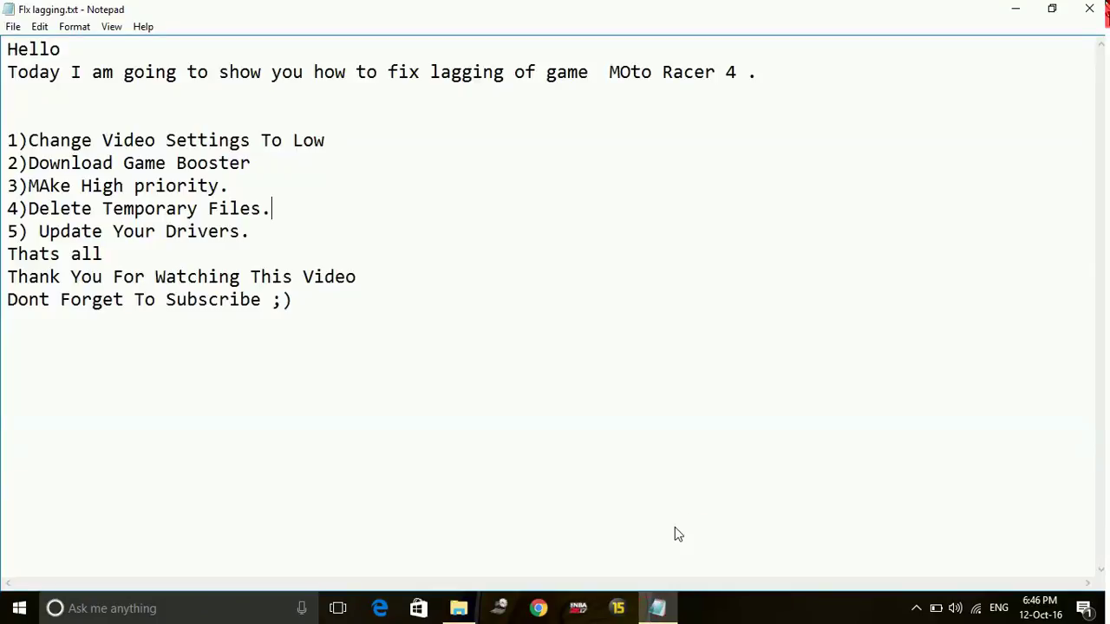